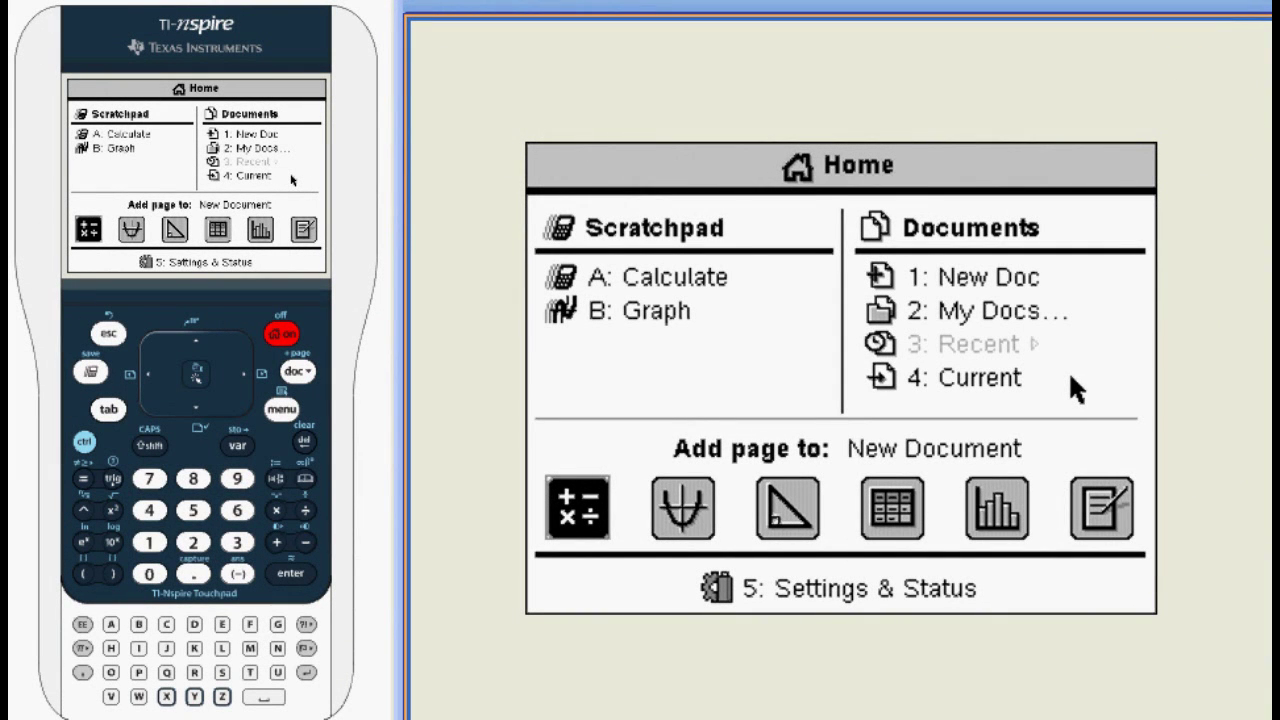
Start a new document without saving the old one and add a Graphs page.
left_click(955, 282)
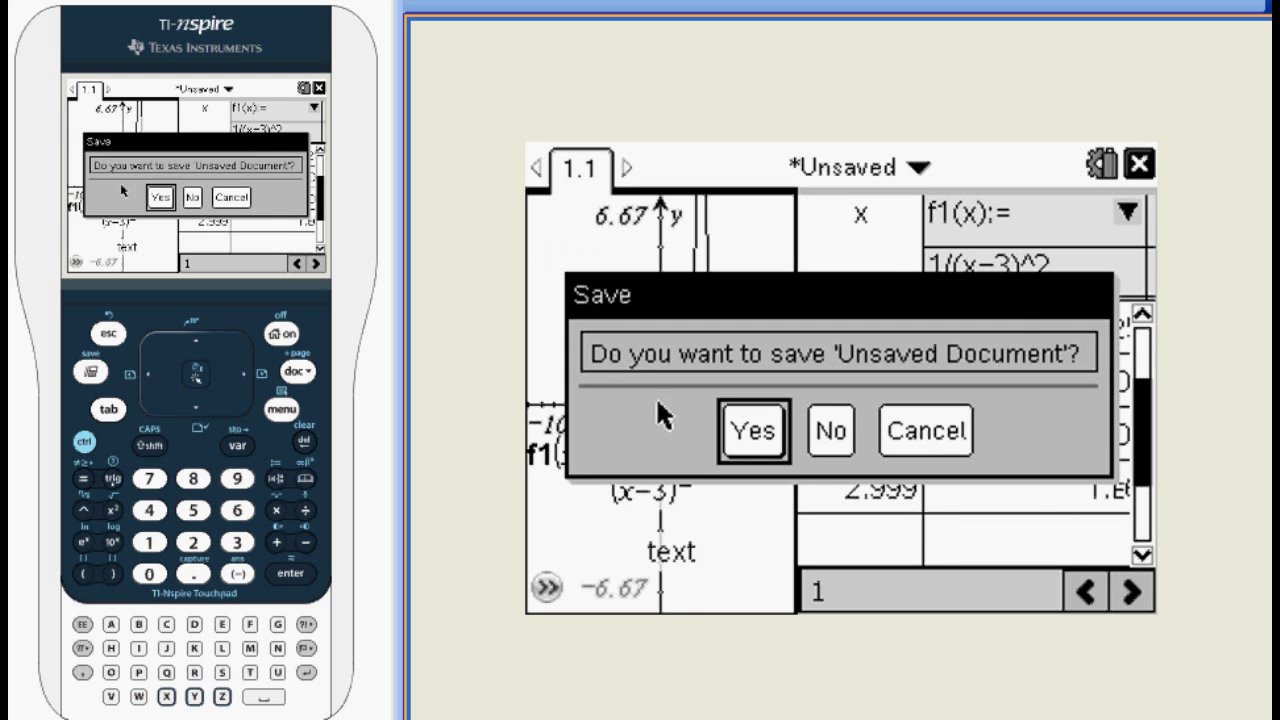
left_click(830, 422)
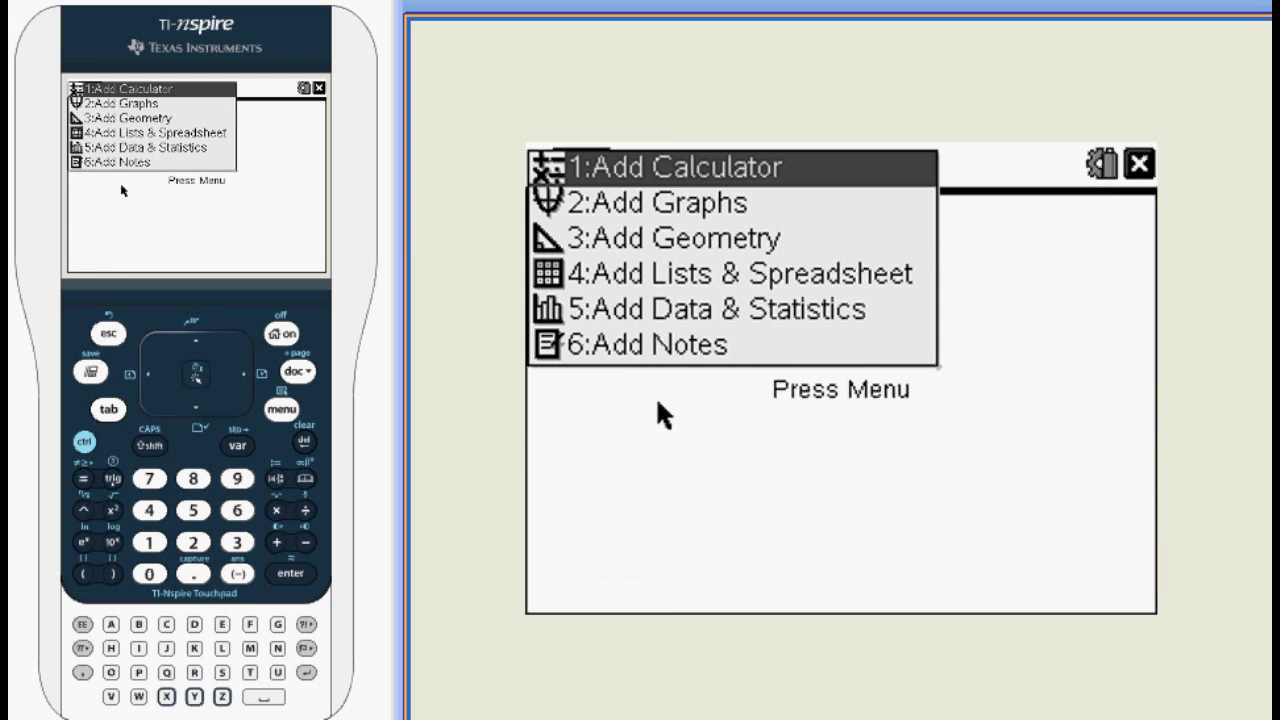
left_click(768, 212)
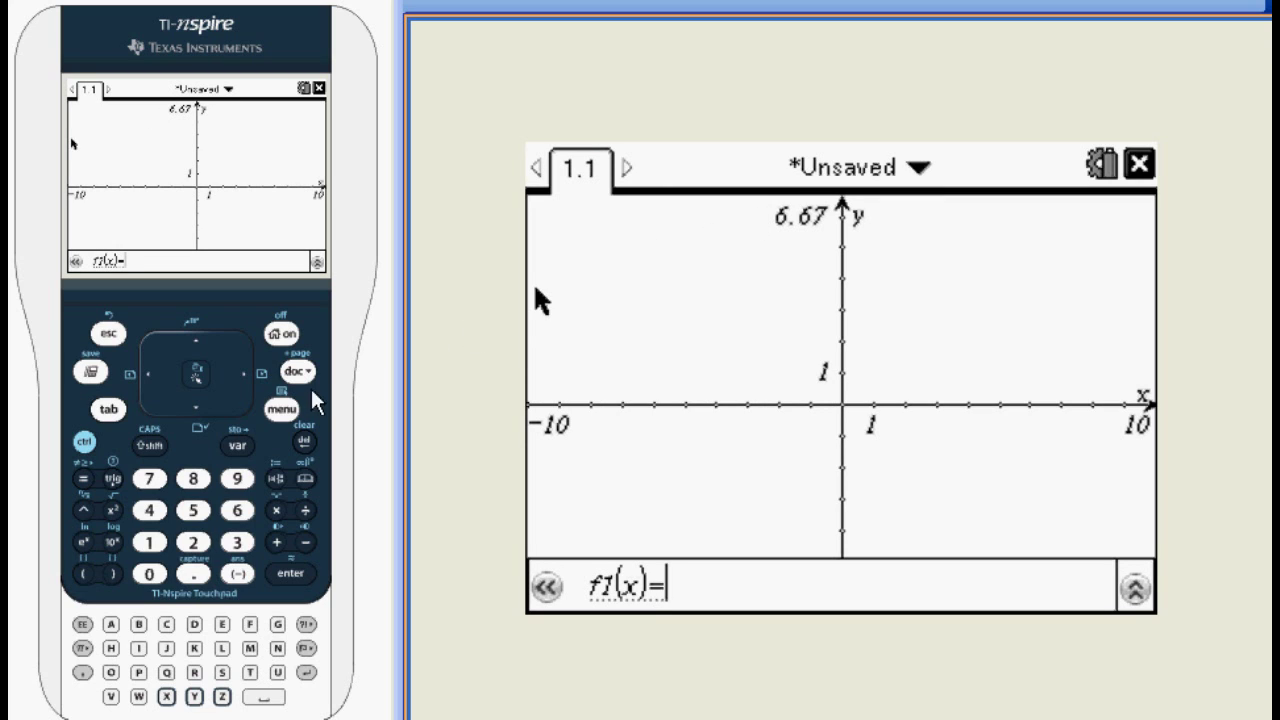
Enter f1(x)=1/(x−3)² using the fraction template and graph it.
left_click(85, 443)
left_click(306, 512)
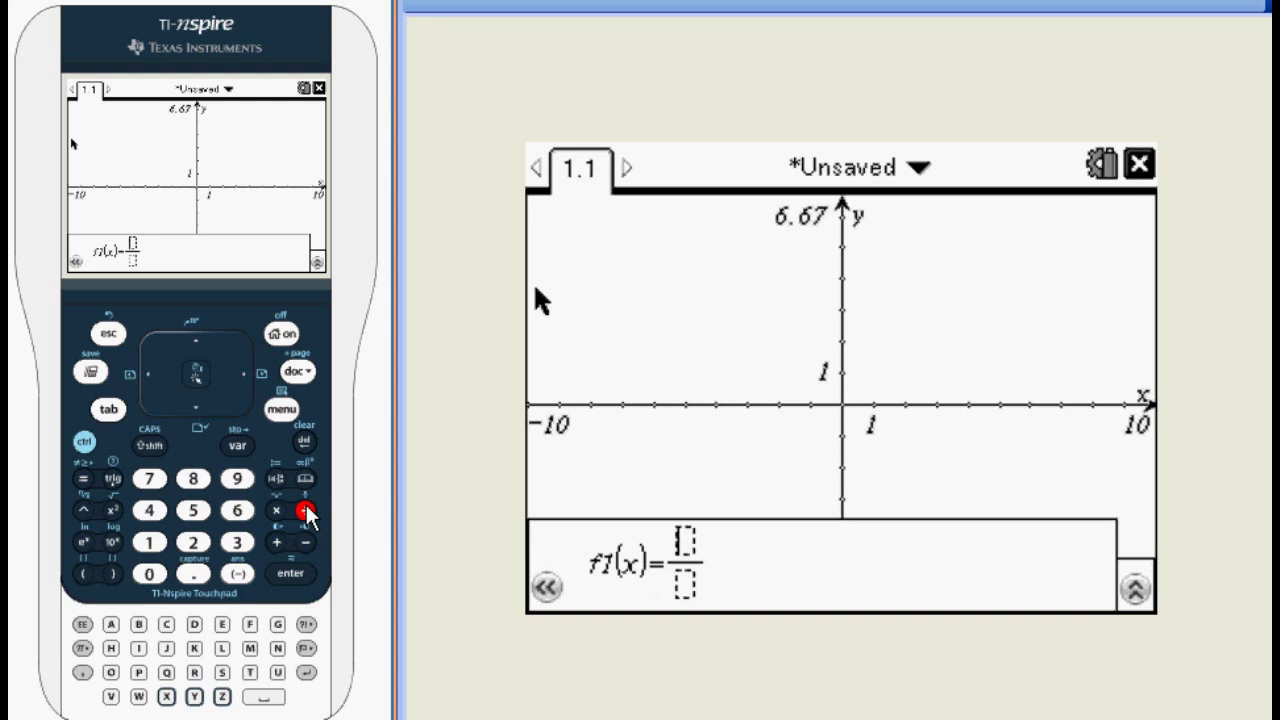
left_click(158, 543)
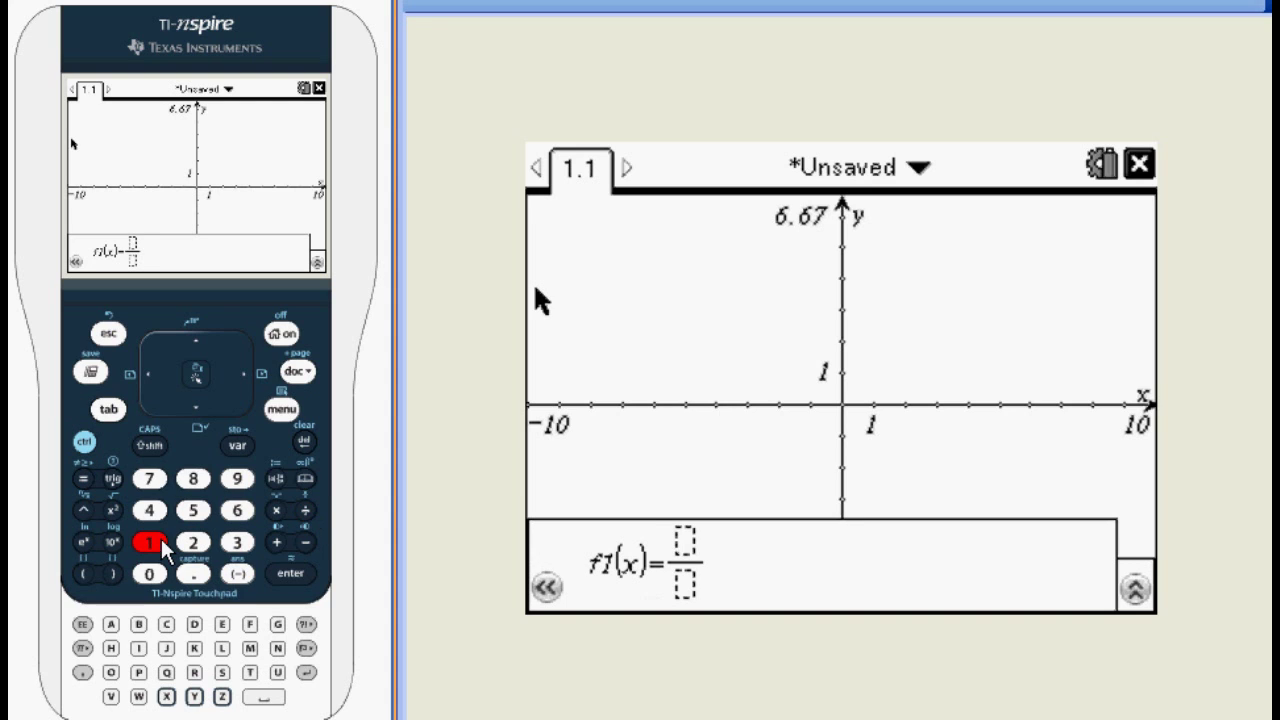
left_click(197, 407)
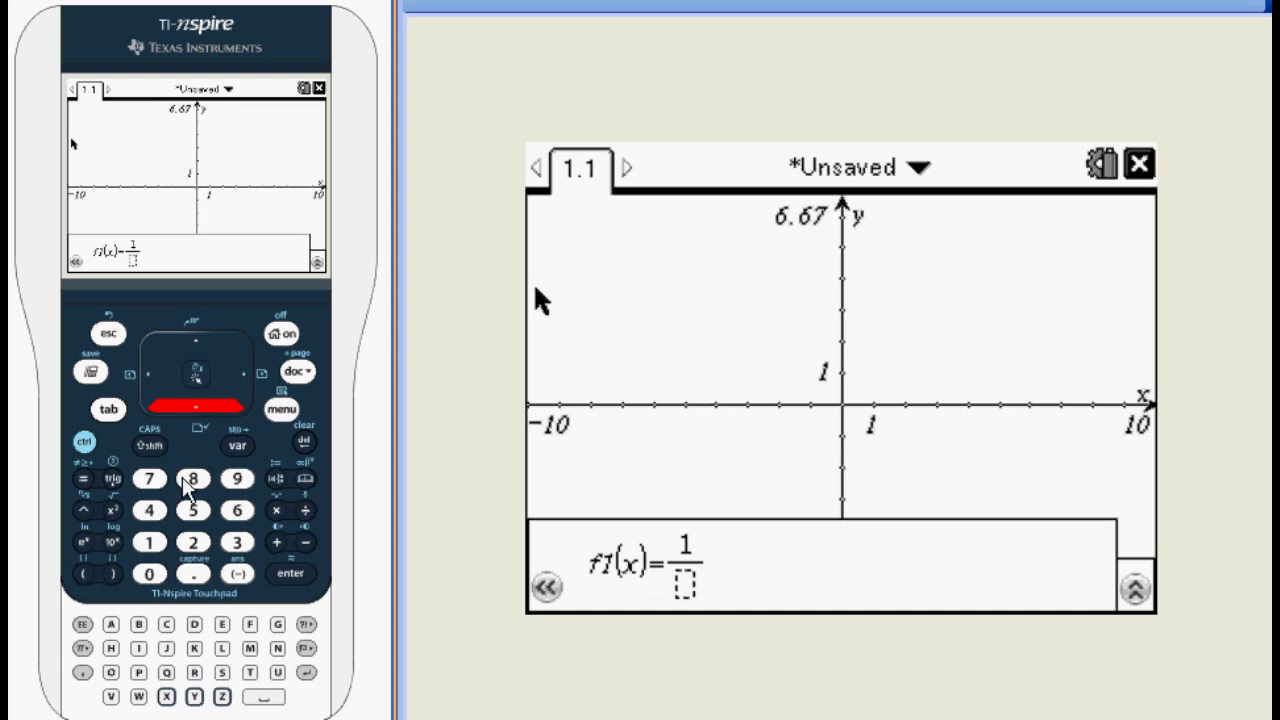
left_click(99, 574)
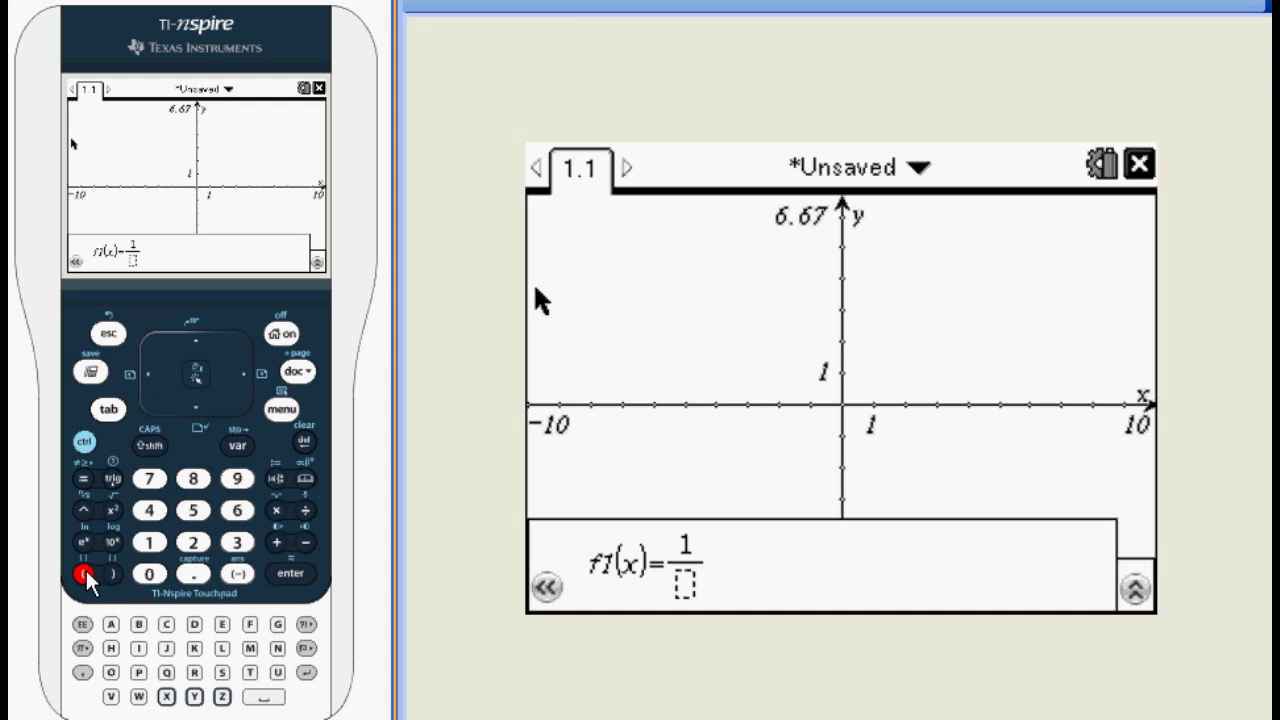
left_click(166, 697)
left_click(305, 542)
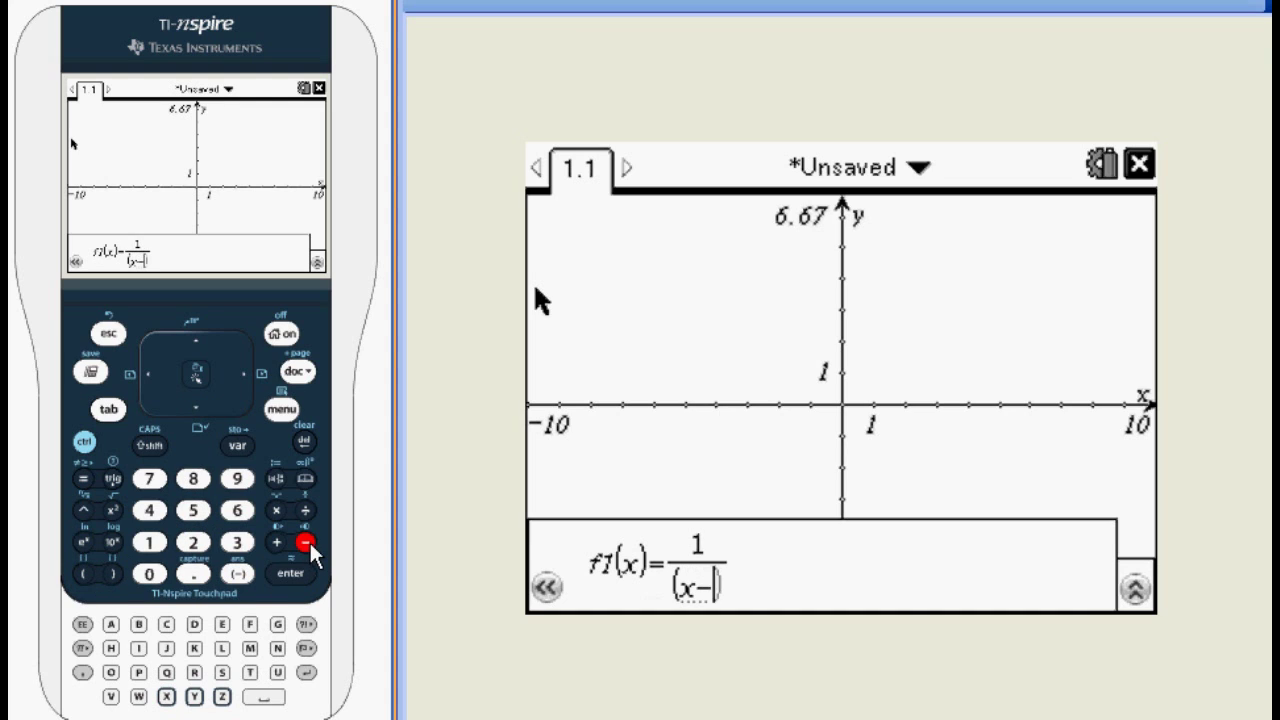
left_click(237, 542)
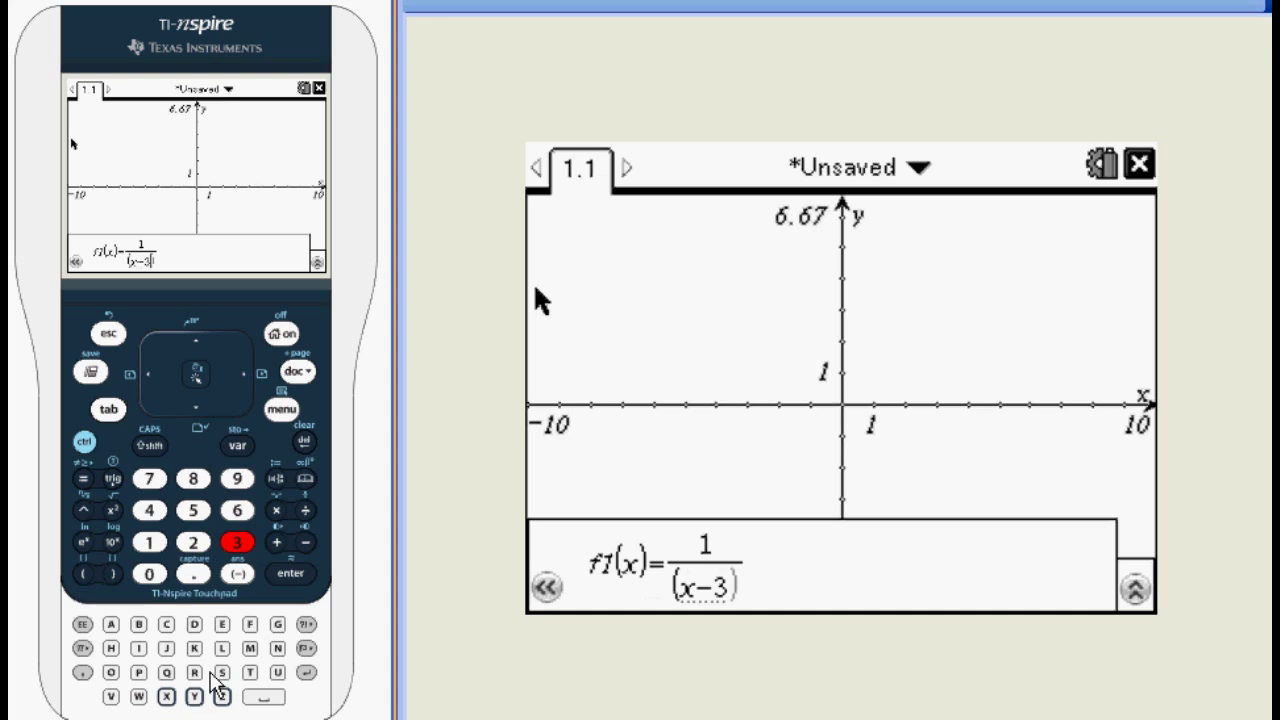
left_click(115, 575)
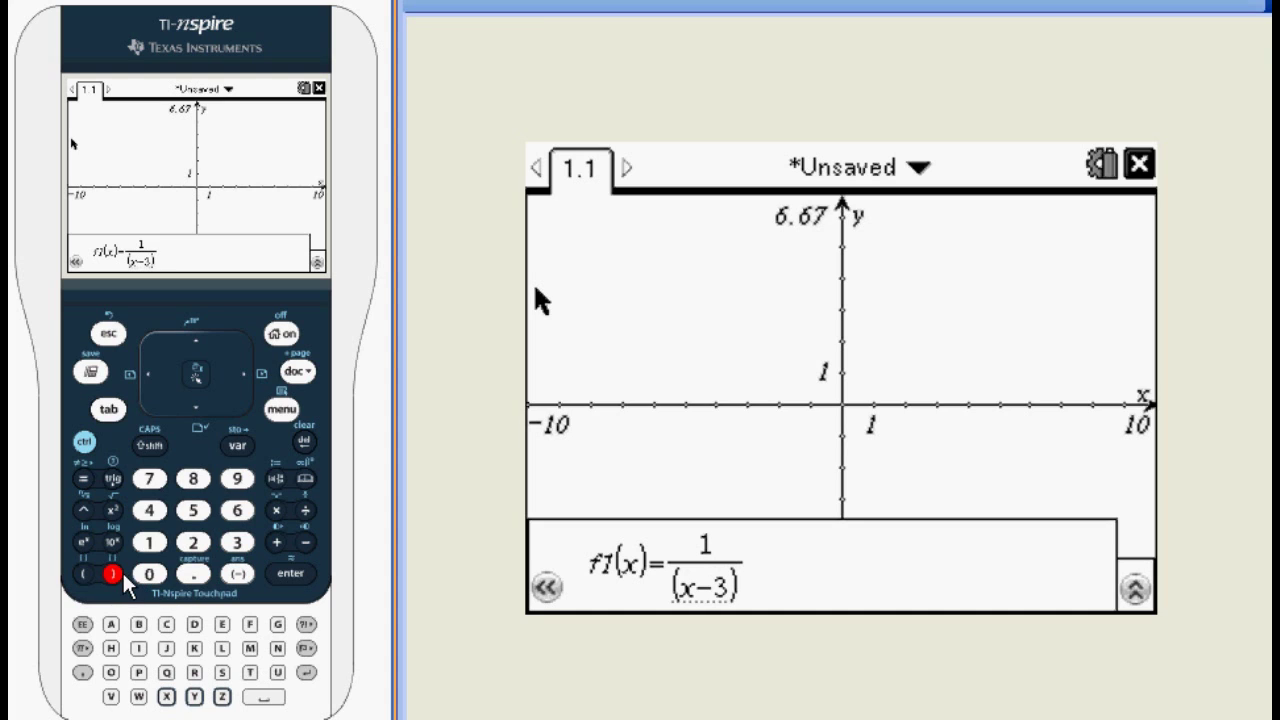
left_click(112, 510)
left_click(289, 576)
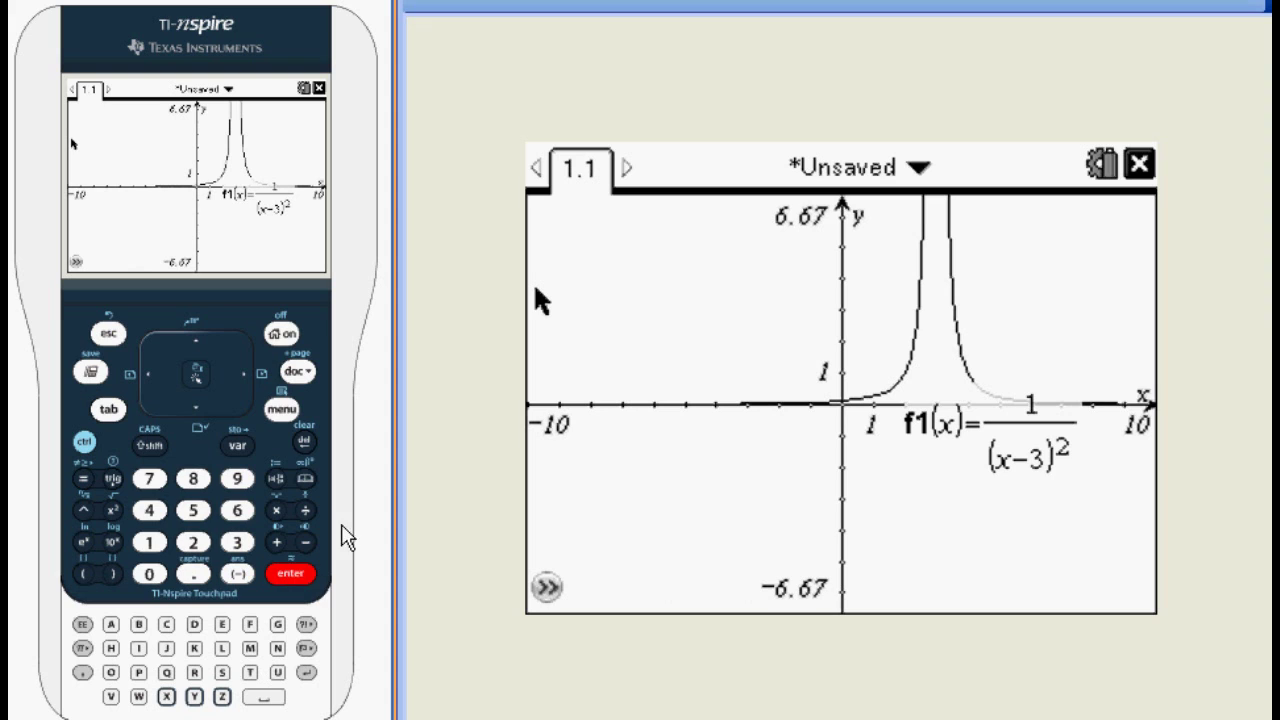
Show a table of f1 values beside the graph via View > Show Table.
left_click(282, 410)
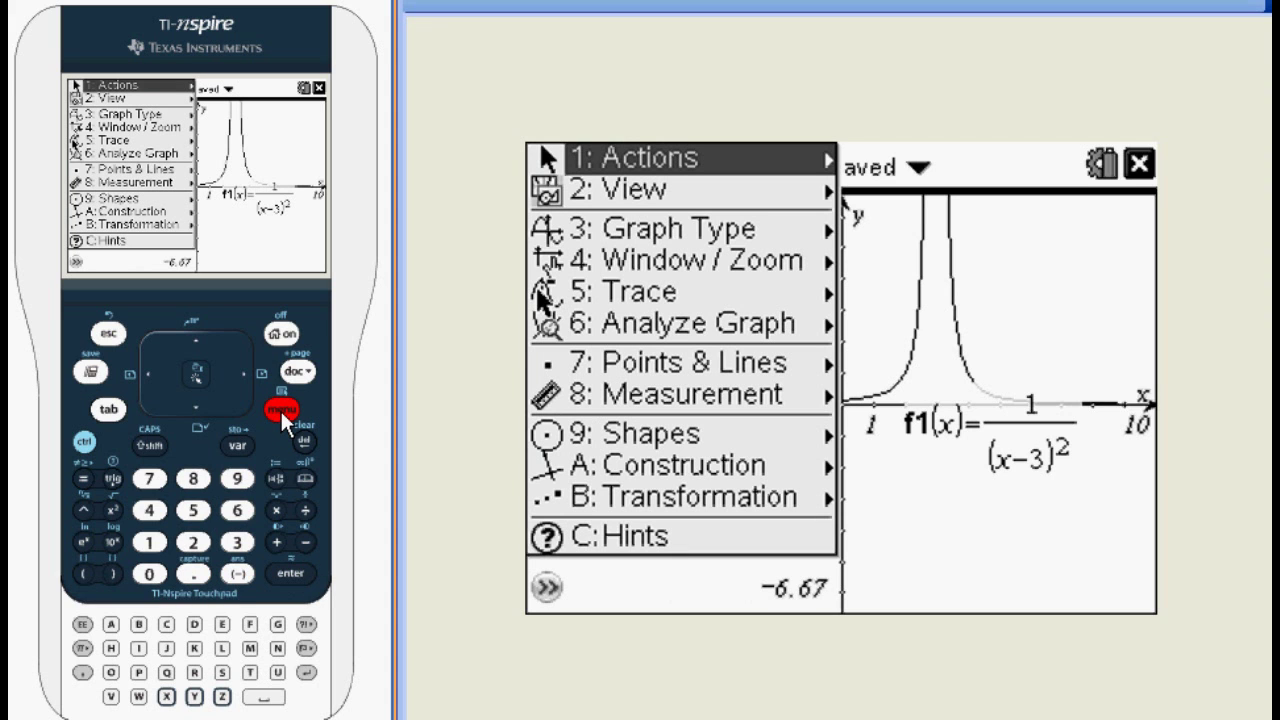
left_click(194, 410)
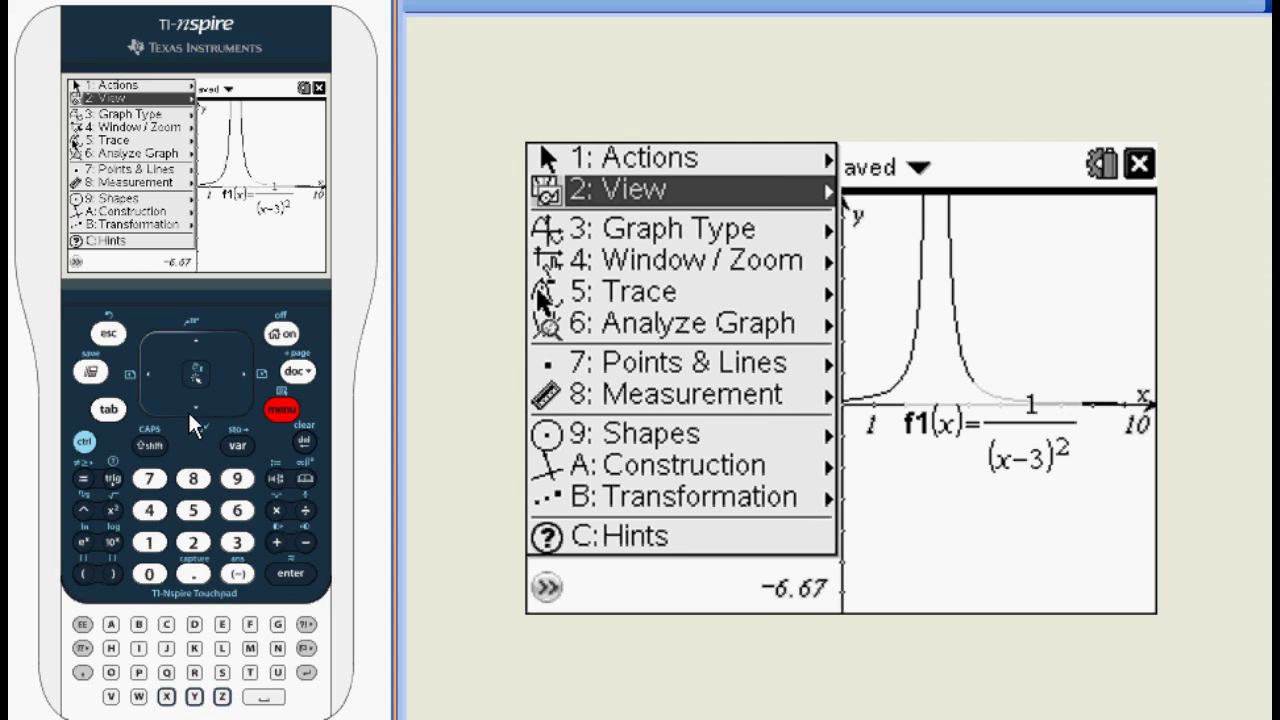
left_click(250, 374)
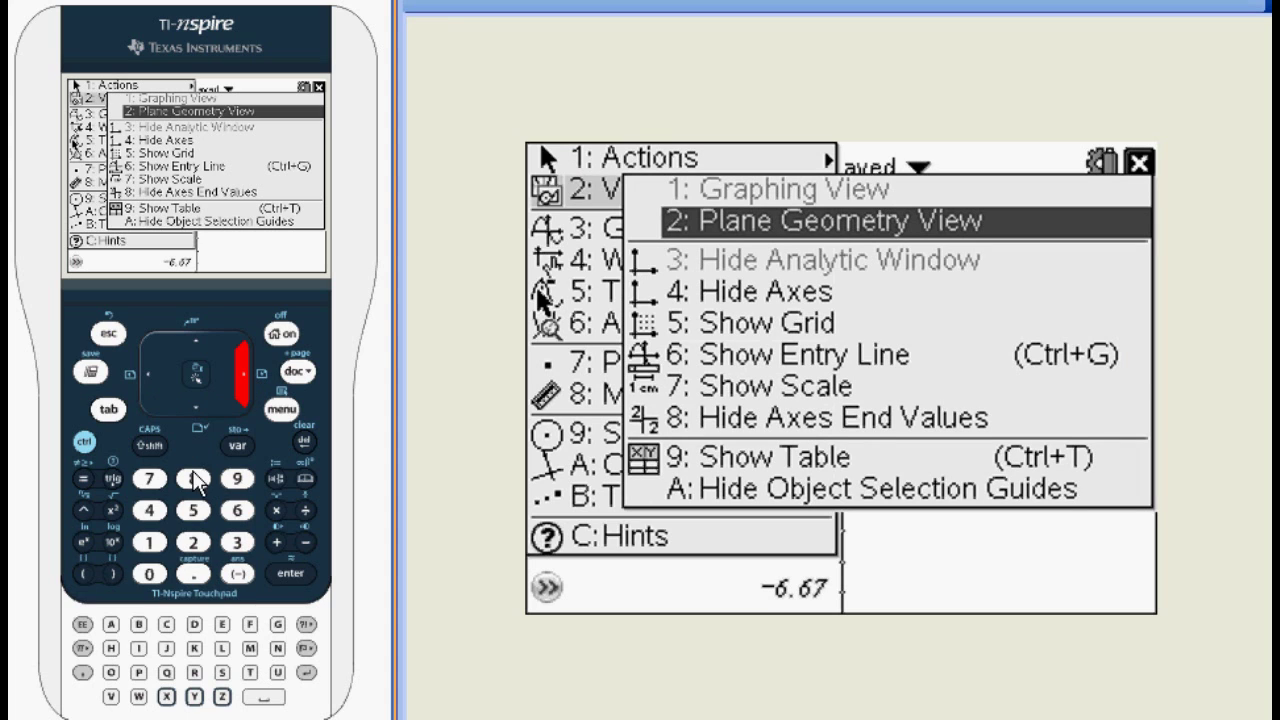
left_click(238, 481)
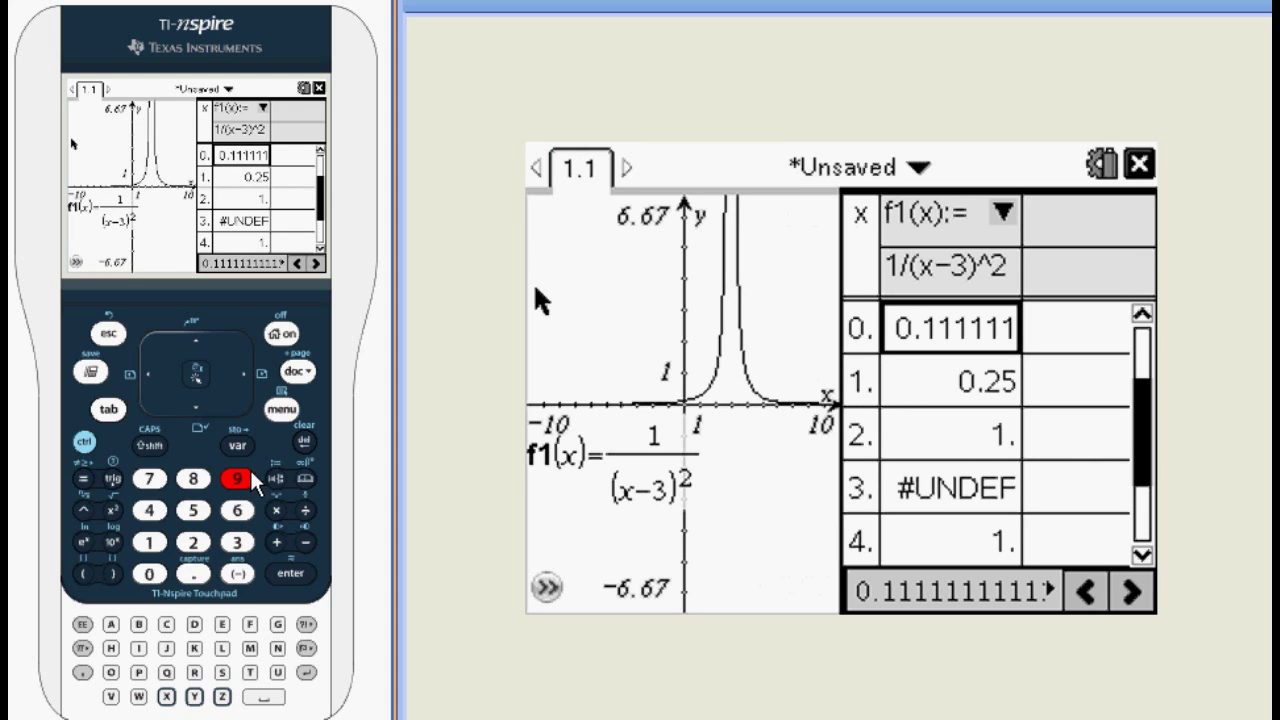
Scroll down the table past #UNDEF at x=3 to 0.0625 at x=7, then back up.
left_click(194, 408)
left_click(194, 408)
left_click(194, 408)
left_click(194, 408)
left_click(194, 408)
left_click(194, 408)
left_click(194, 408)
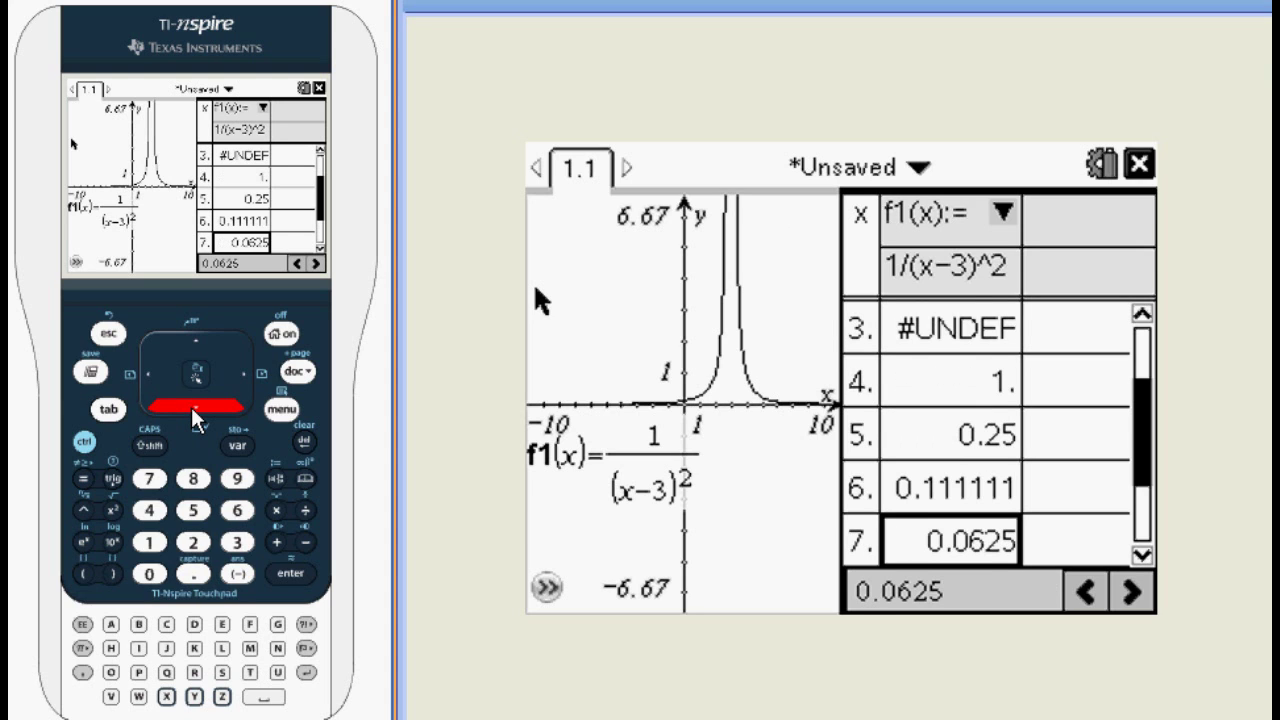
left_click(198, 343)
left_click(198, 343)
left_click(198, 343)
left_click(198, 343)
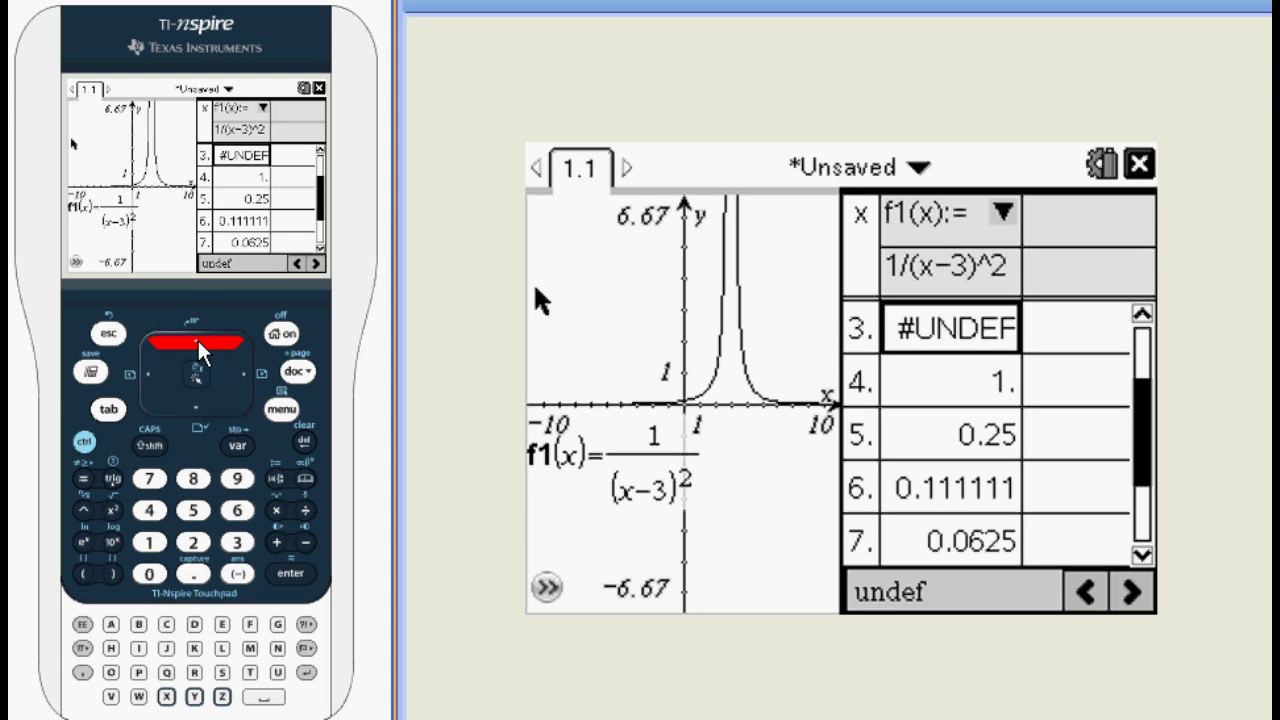
left_click(199, 345)
left_click(198, 343)
left_click(198, 343)
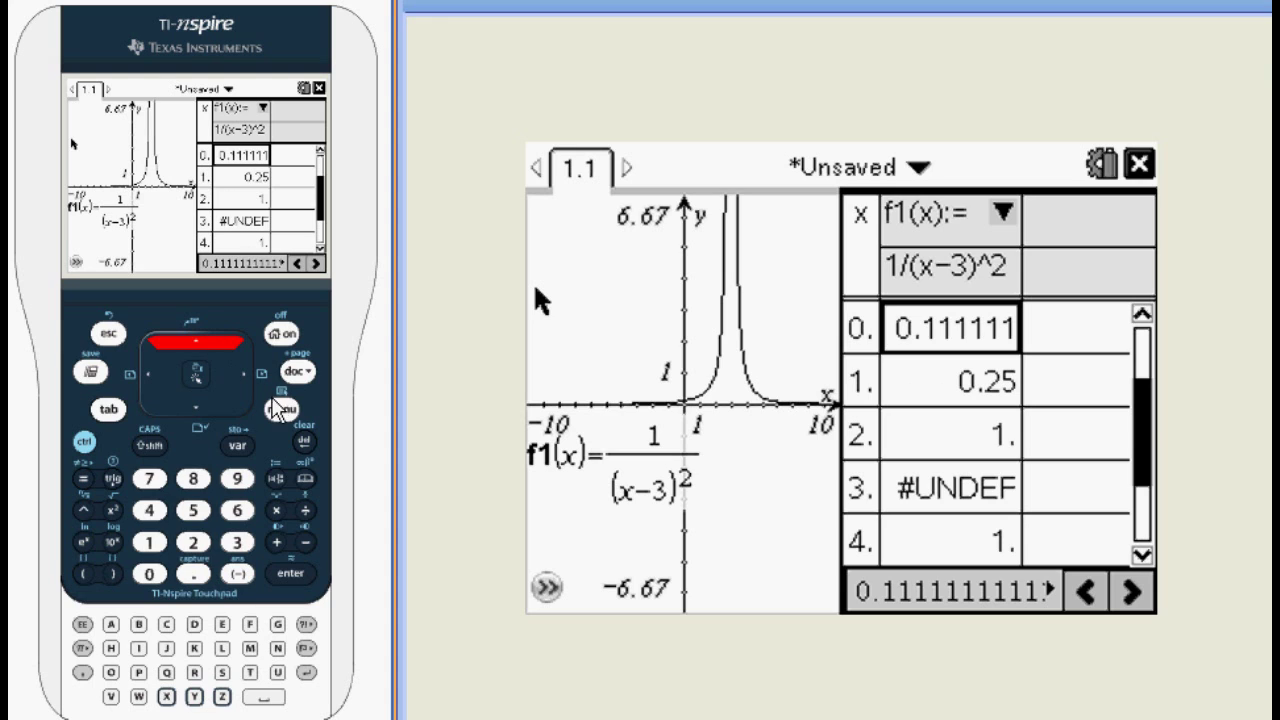
left_click(280, 411)
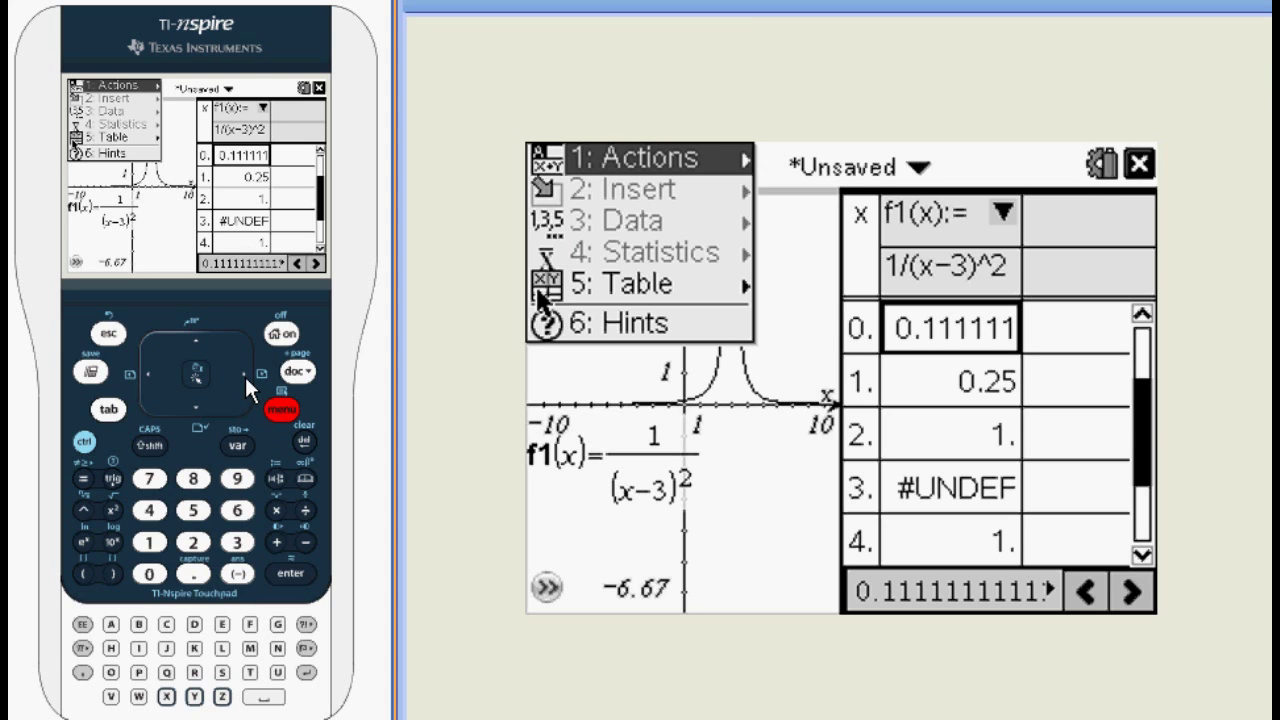
left_click(244, 374)
left_click(240, 372)
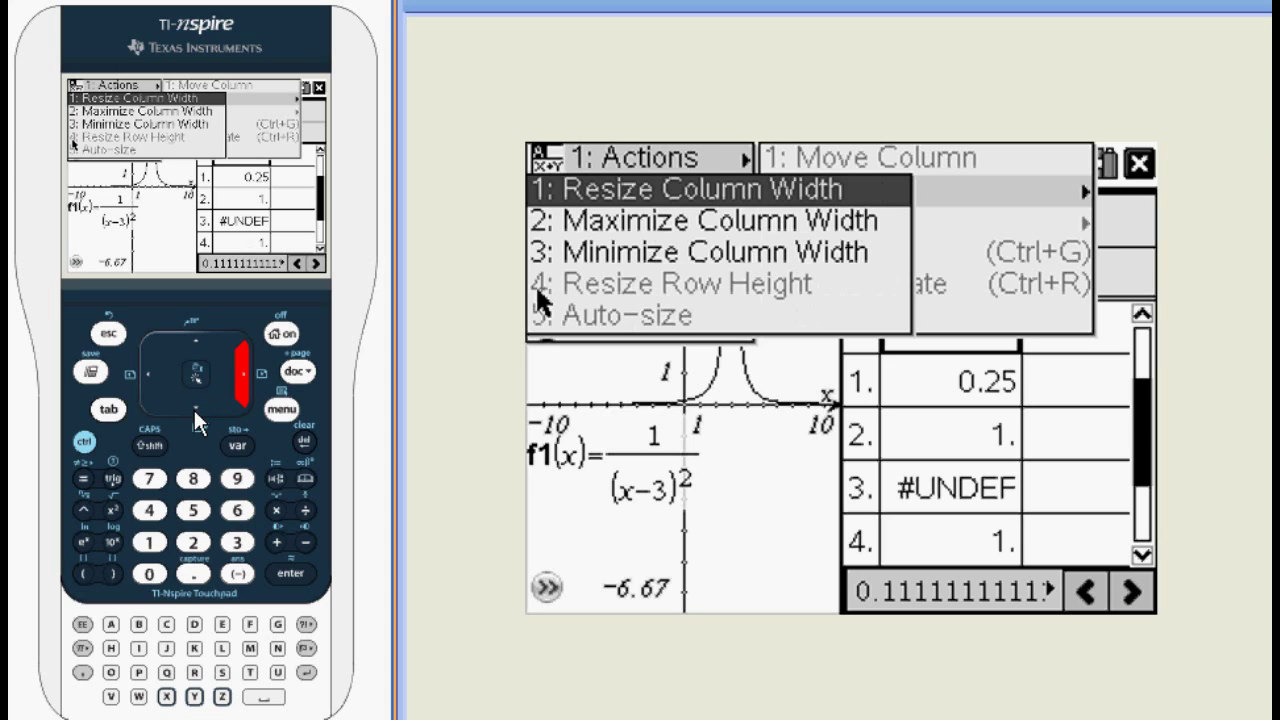
left_click(195, 410)
left_click(196, 369)
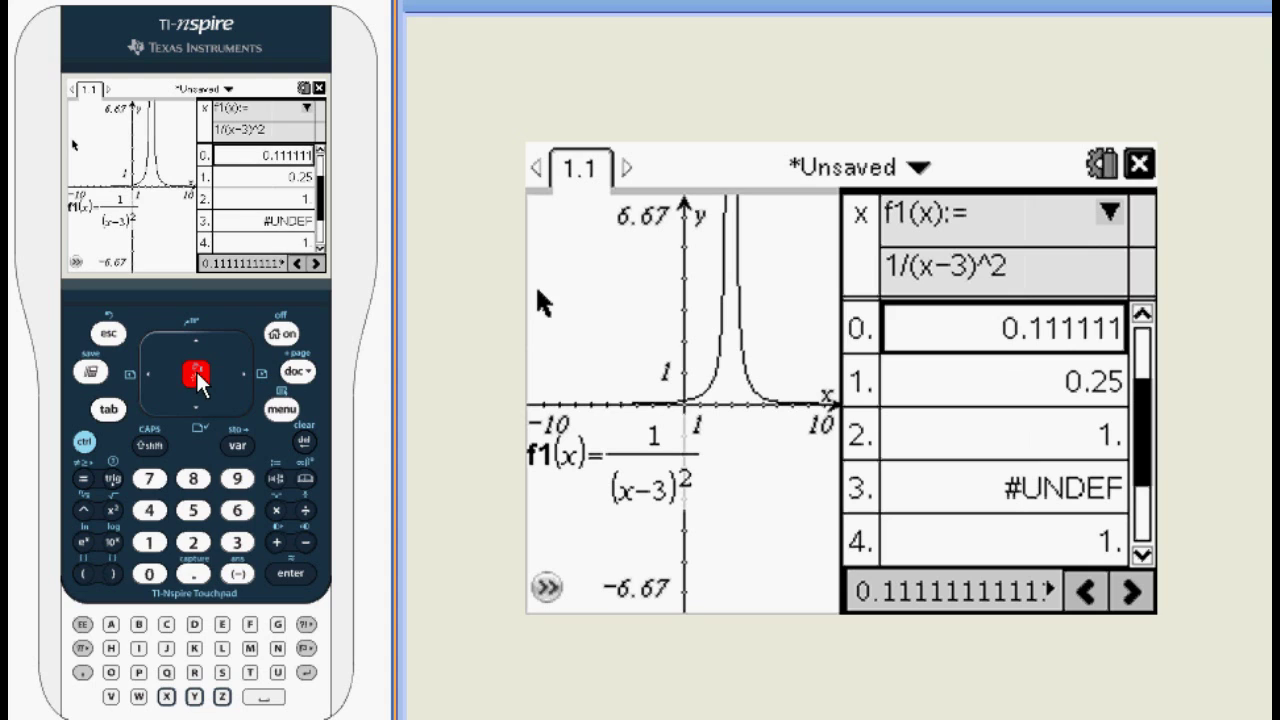
left_click(148, 375)
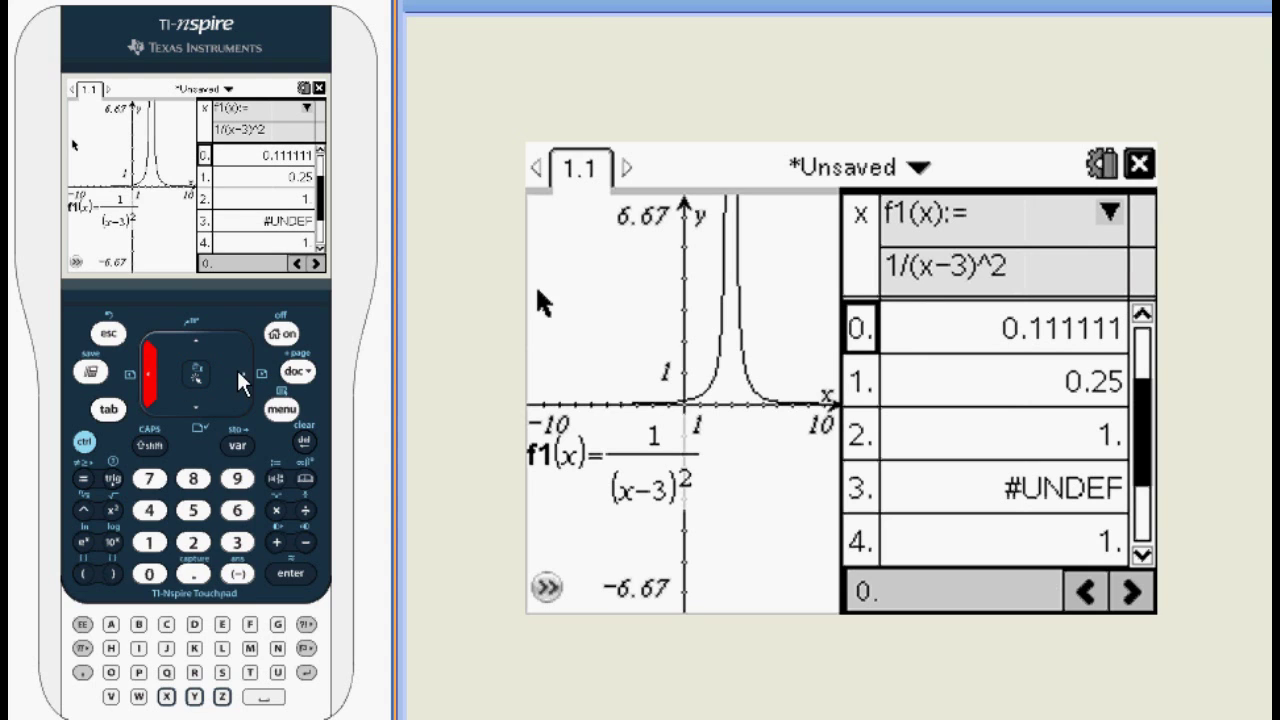
left_click(281, 410)
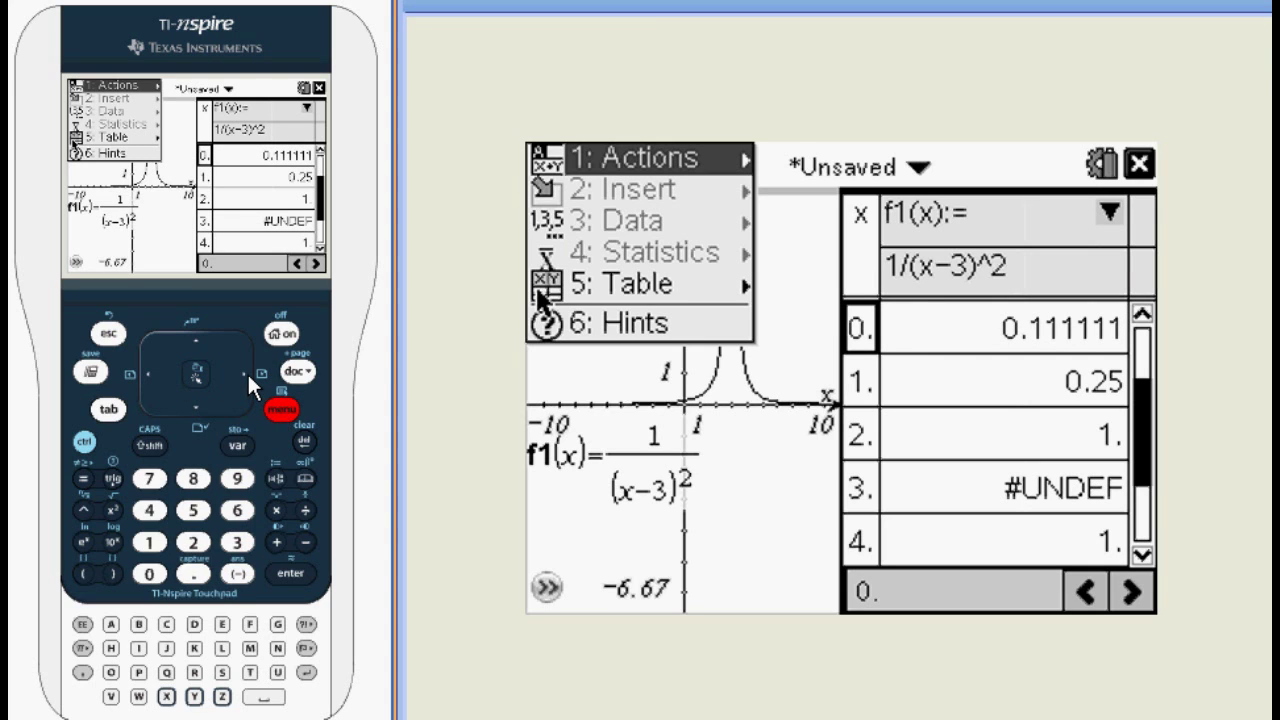
left_click(247, 372)
left_click(247, 372)
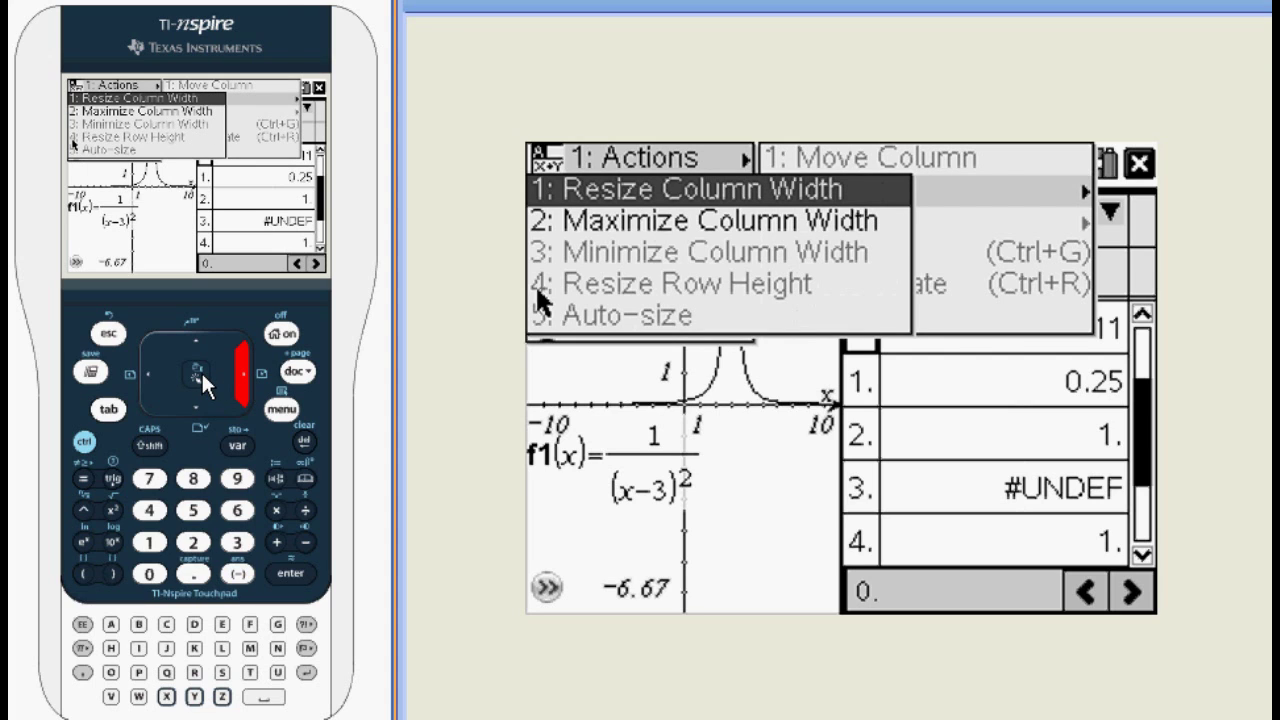
left_click(202, 372)
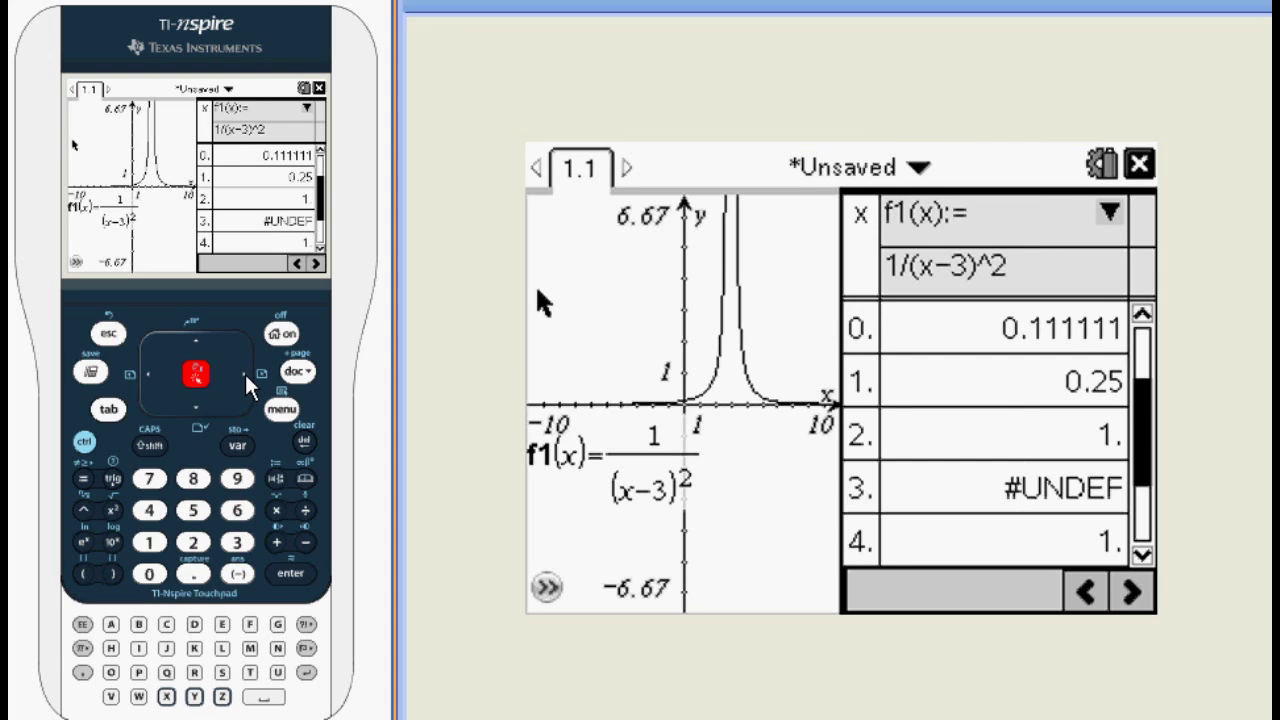
left_click(245, 374)
left_click(245, 374)
left_click(245, 374)
left_click(245, 374)
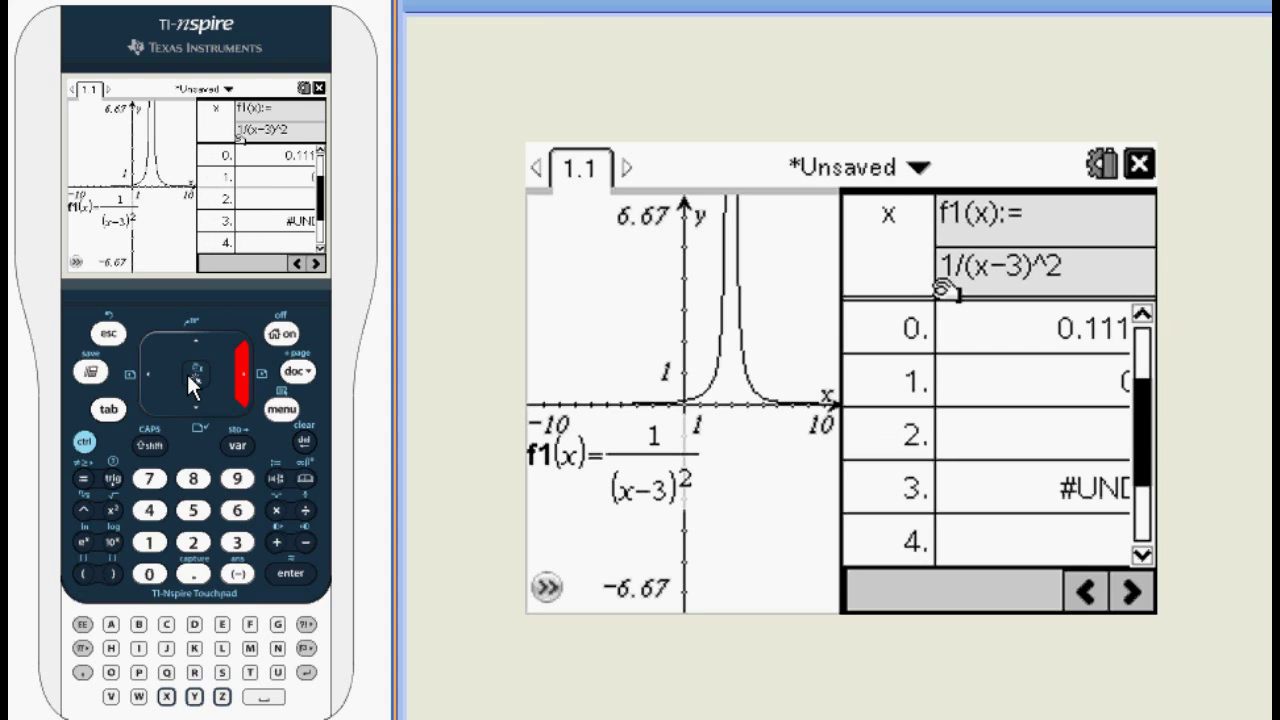
left_click(147, 376)
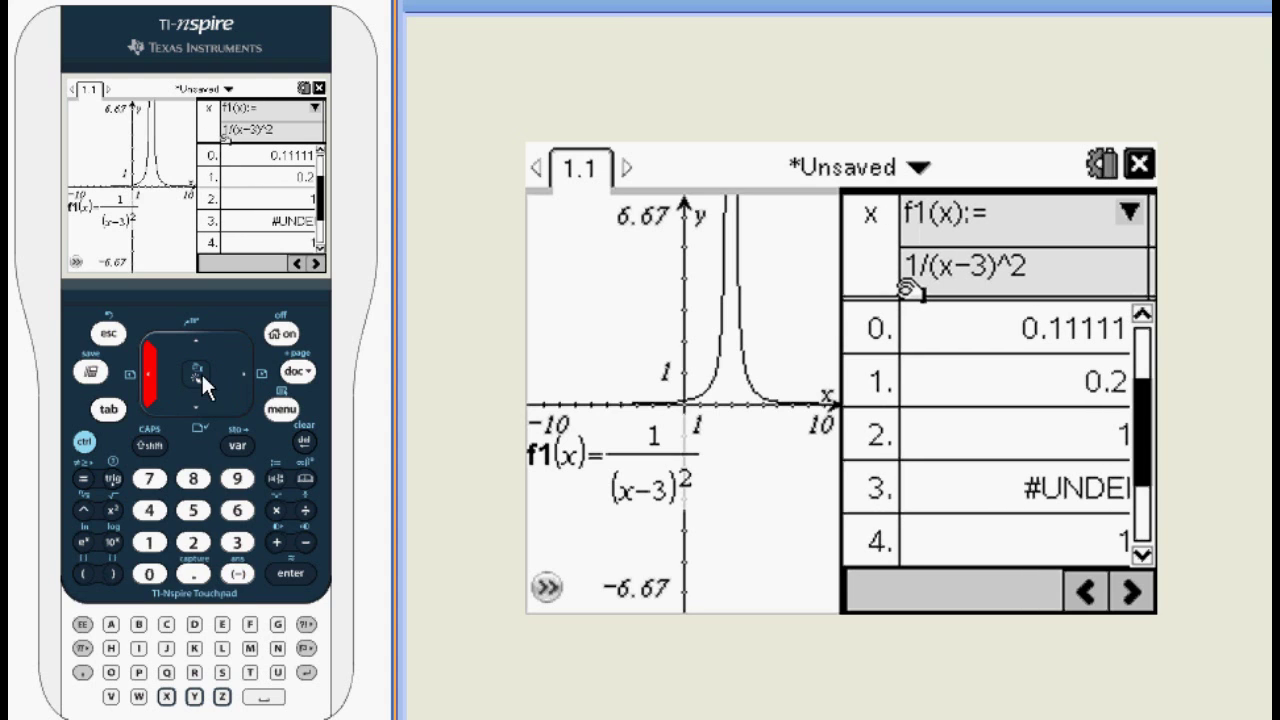
left_click(243, 372)
left_click(243, 370)
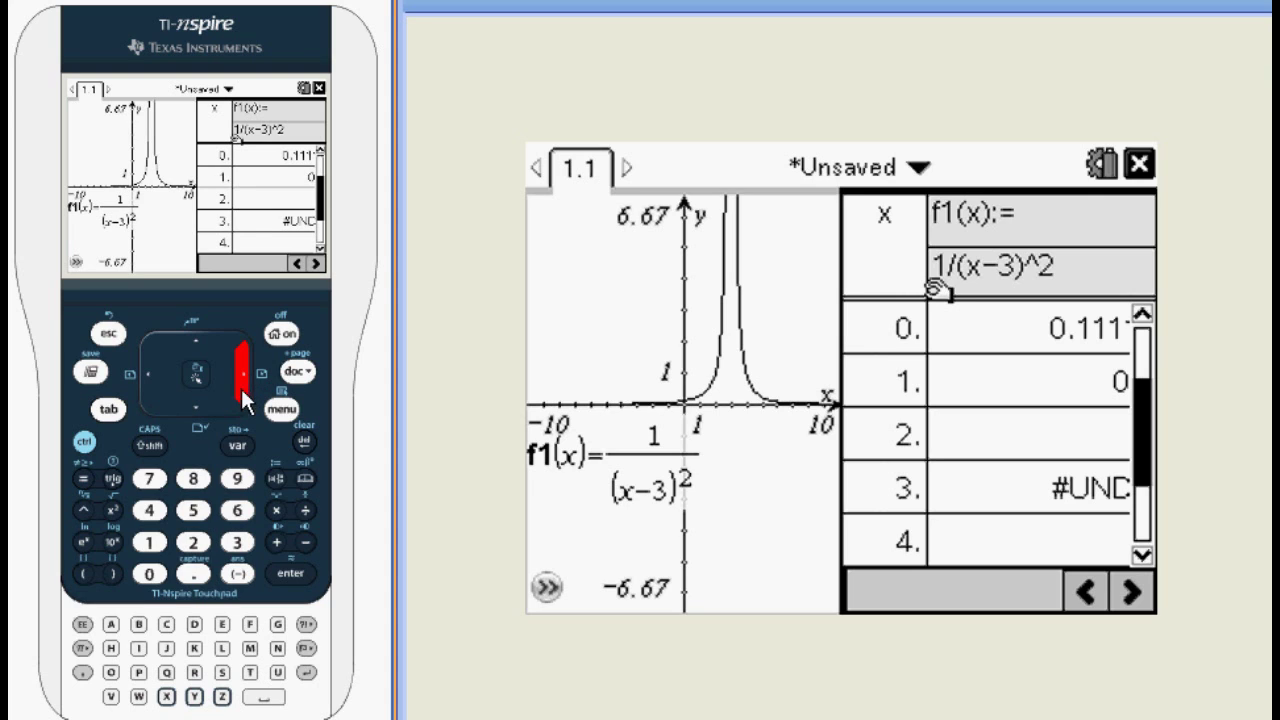
left_click(112, 332)
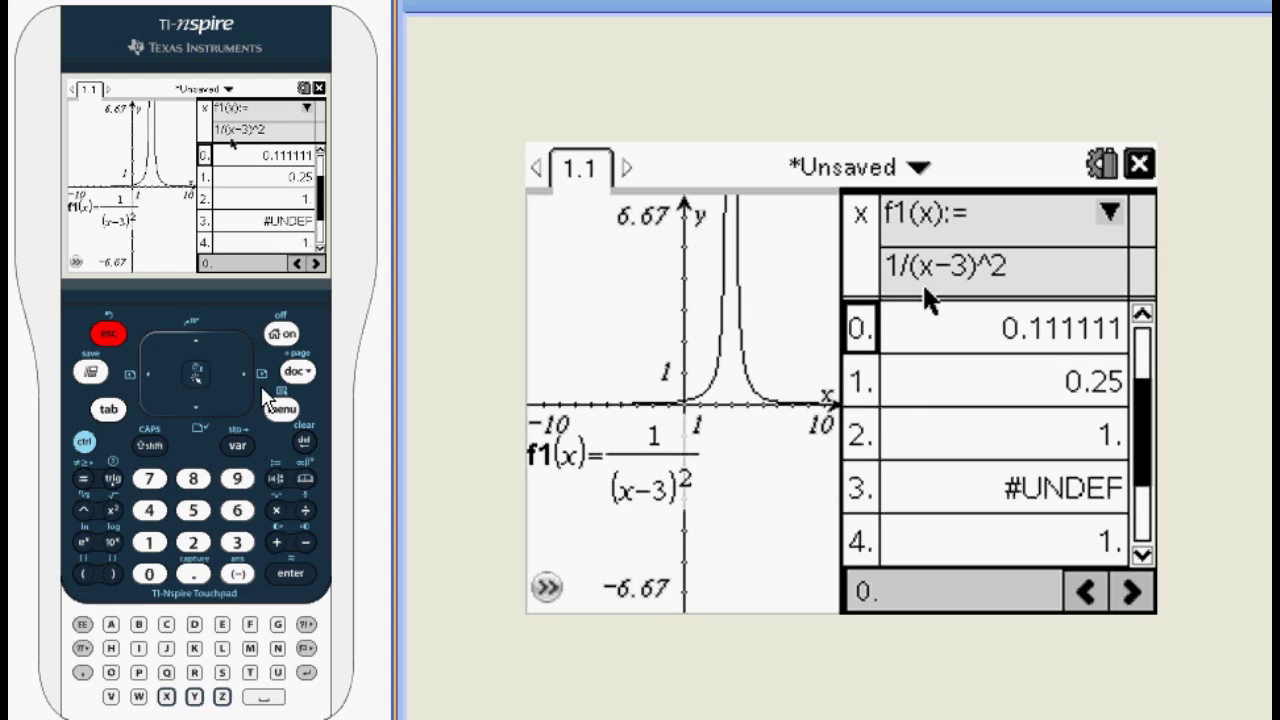
Open Edit Table Settings and set Table Start to 2.5.
left_click(279, 412)
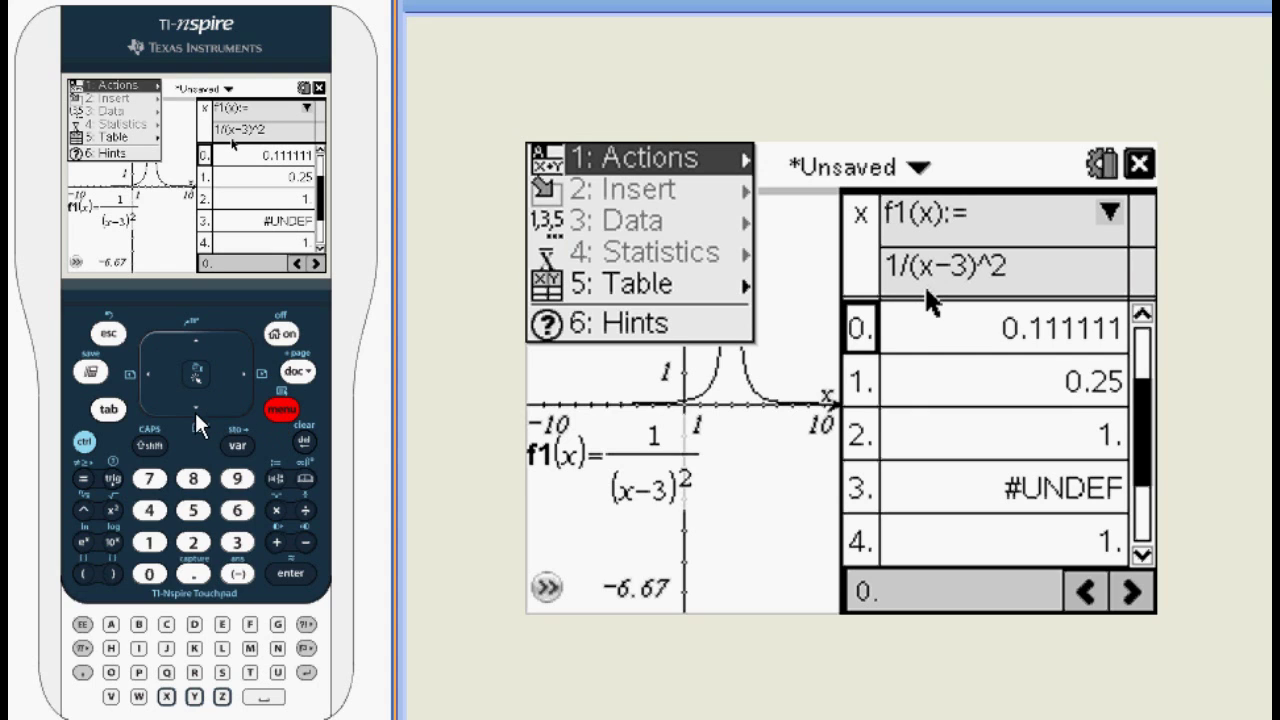
left_click(192, 510)
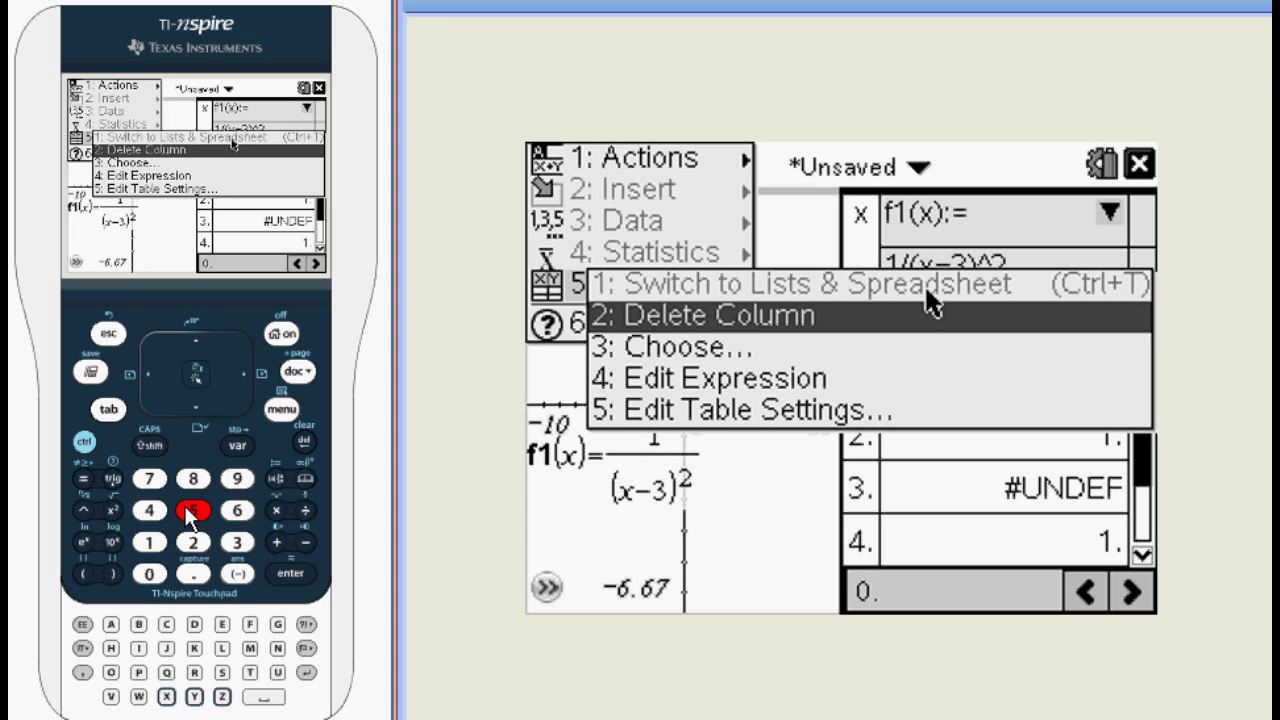
left_click(192, 510)
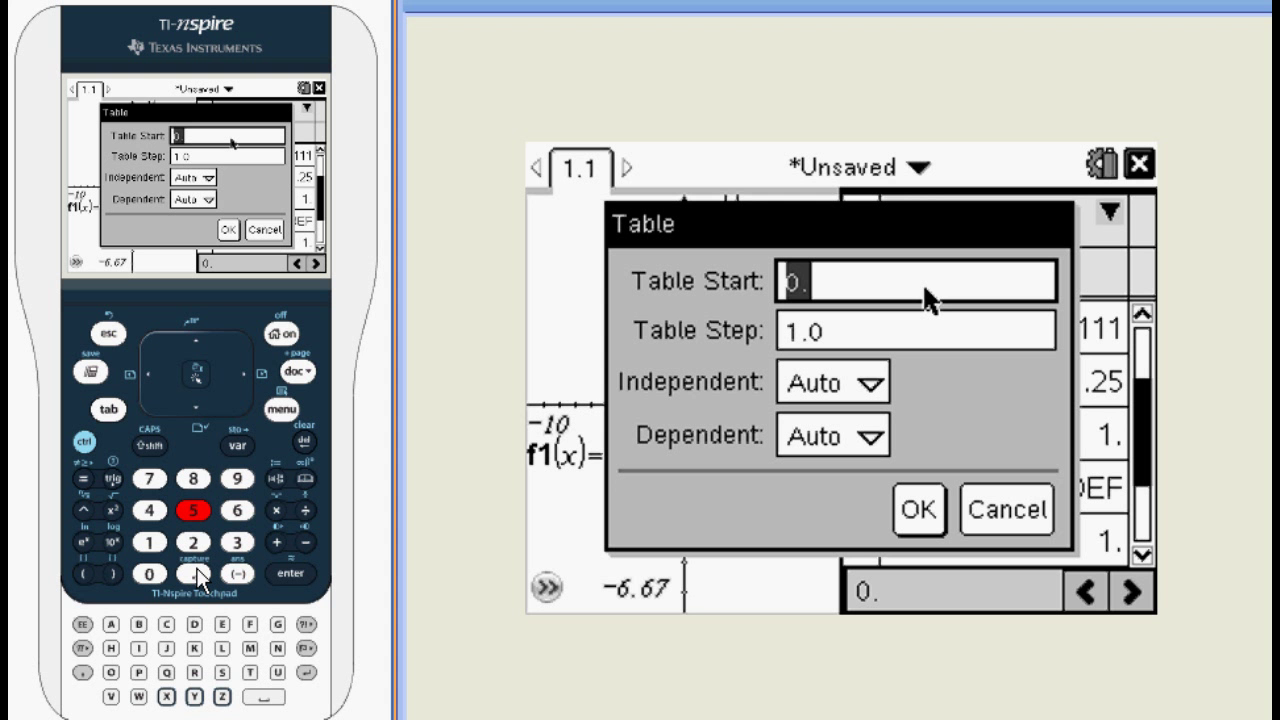
left_click(195, 574)
left_click(152, 543)
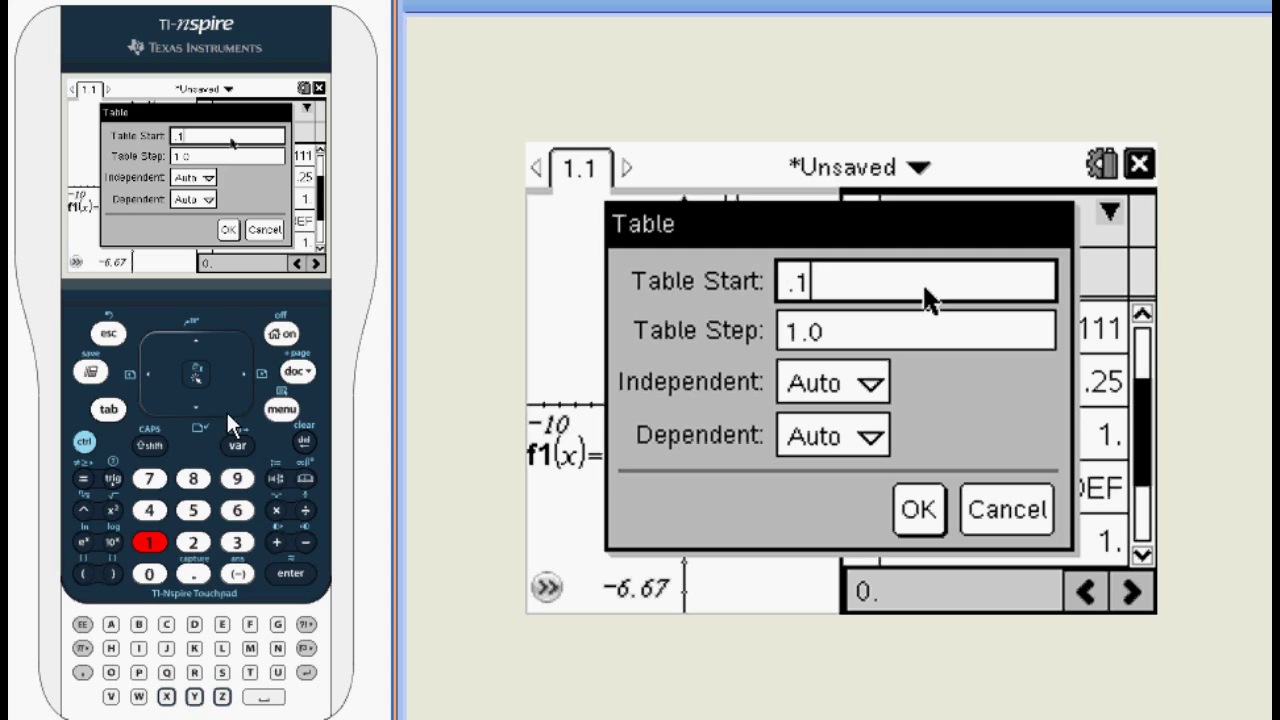
left_click(302, 441)
left_click(302, 441)
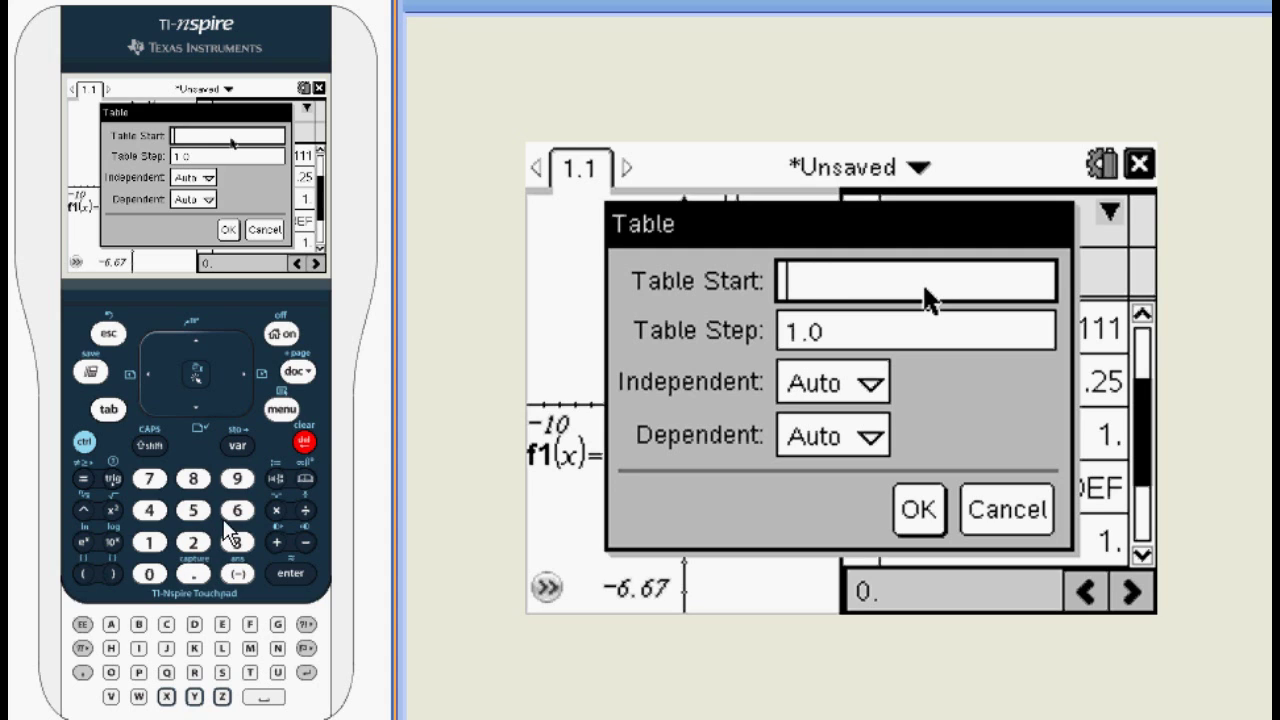
left_click(193, 542)
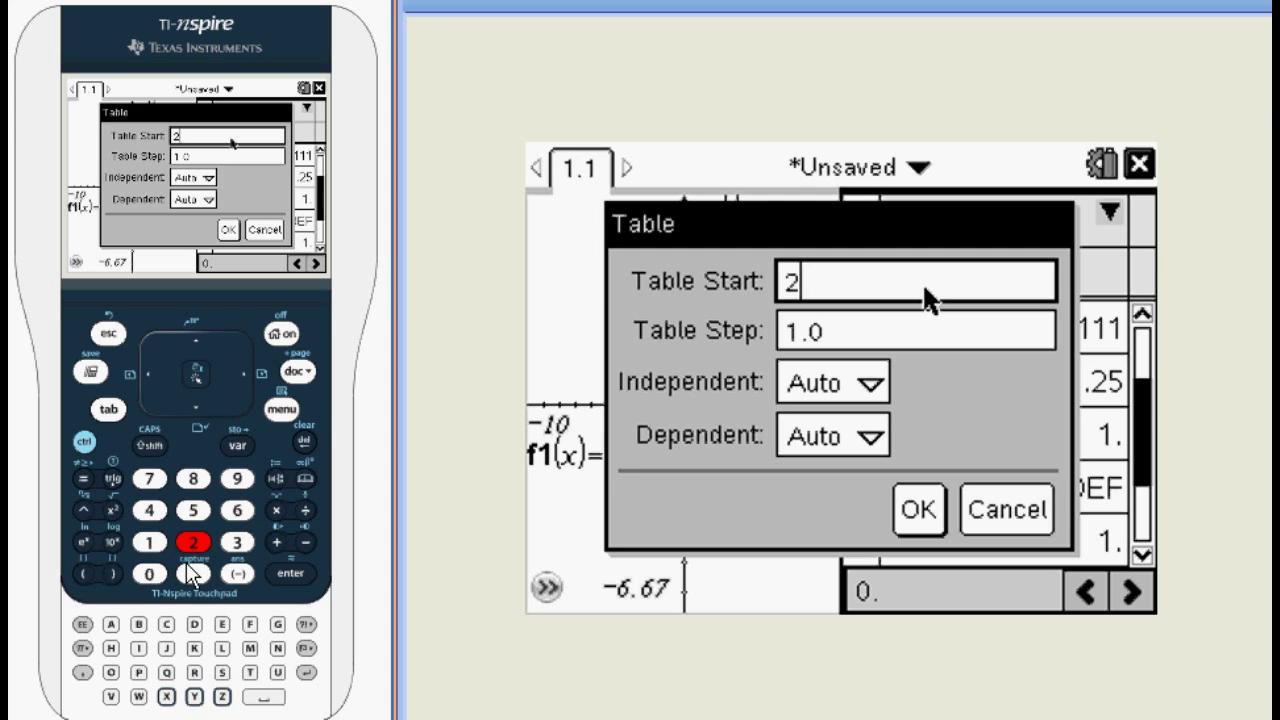
left_click(193, 573)
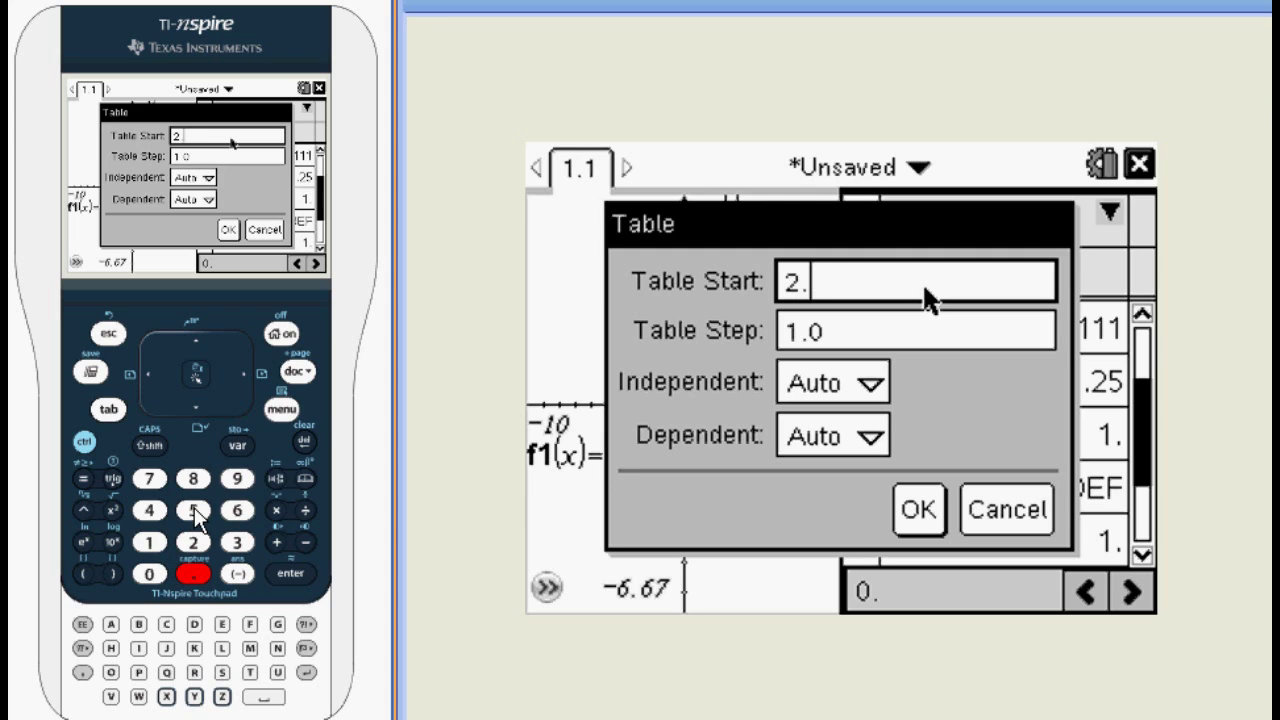
left_click(197, 517)
Set Table Step to 0.1 and apply the table settings.
left_click(243, 380)
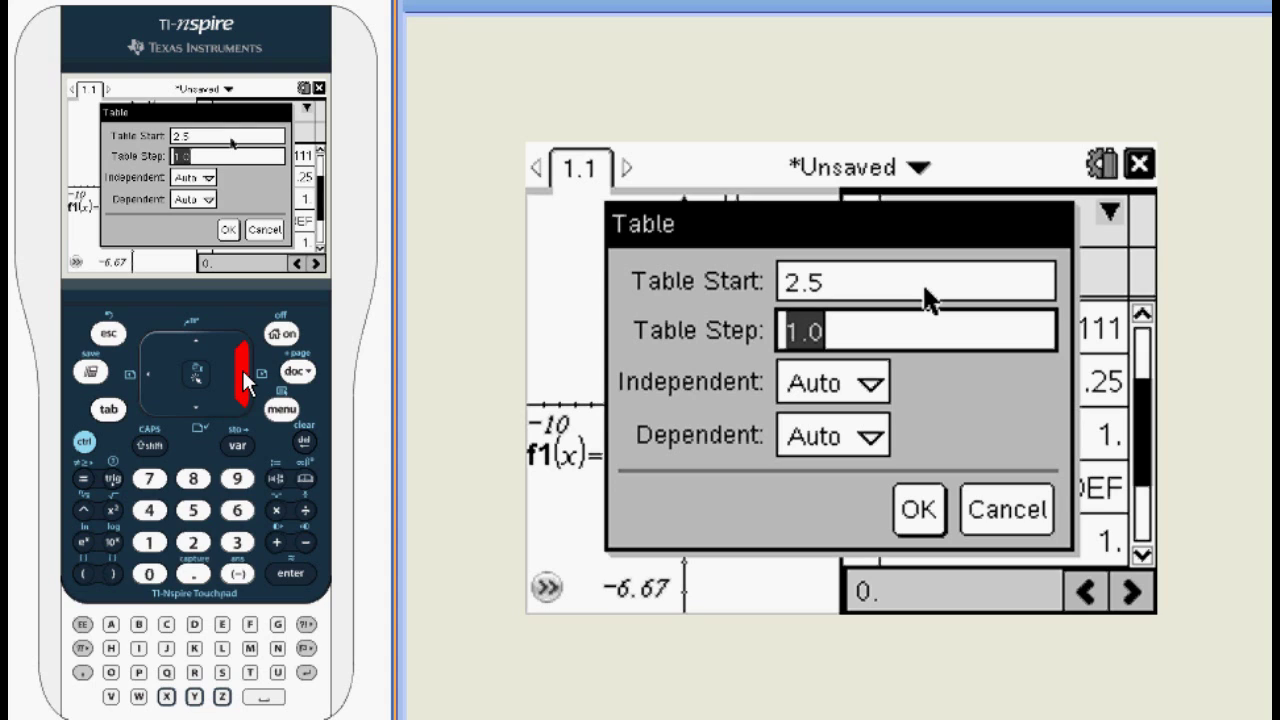
left_click(193, 573)
left_click(150, 543)
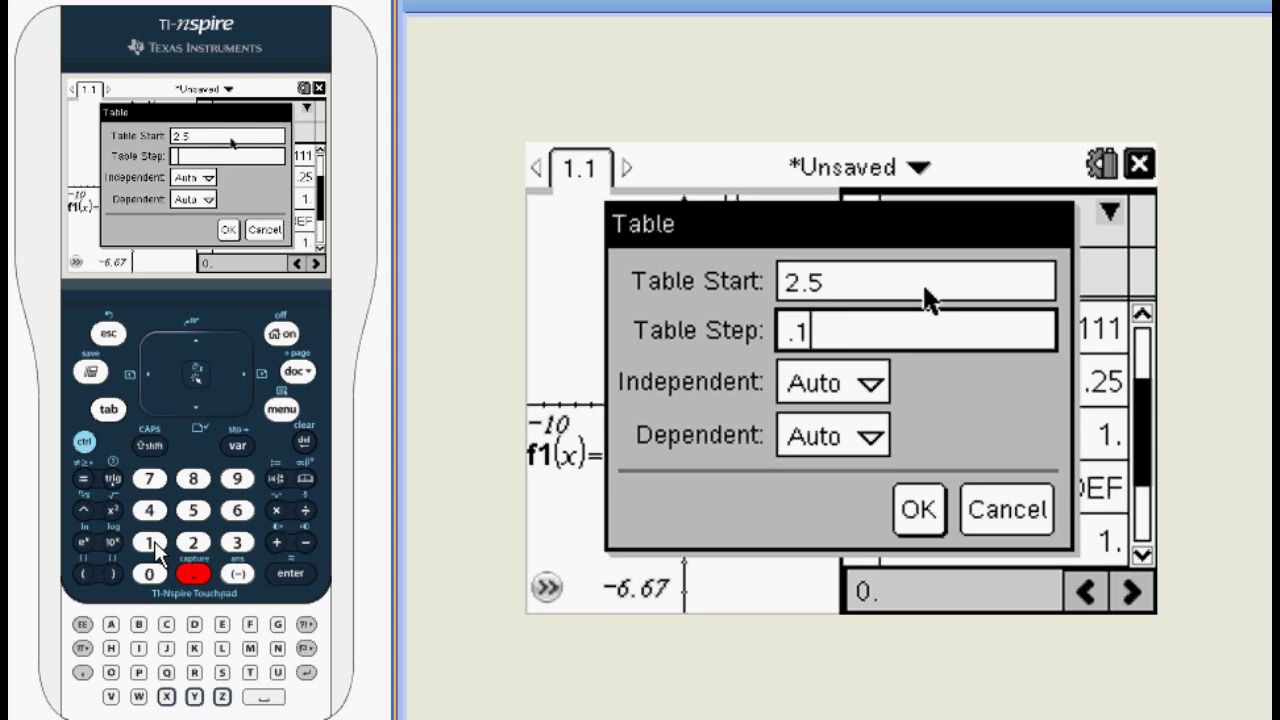
left_click(282, 575)
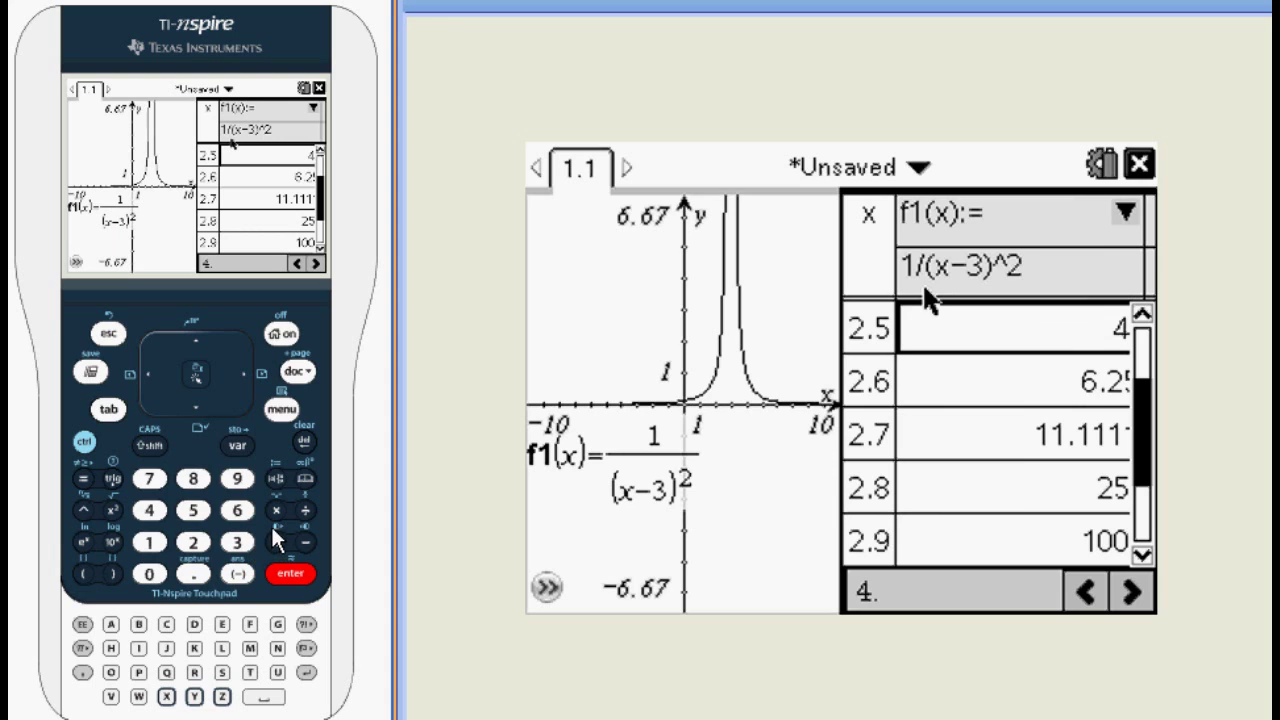
Step down the table rows from x=2.6 to x=3.1, past #UNDEF at x=3.
left_click(200, 408)
left_click(200, 410)
left_click(200, 410)
left_click(202, 411)
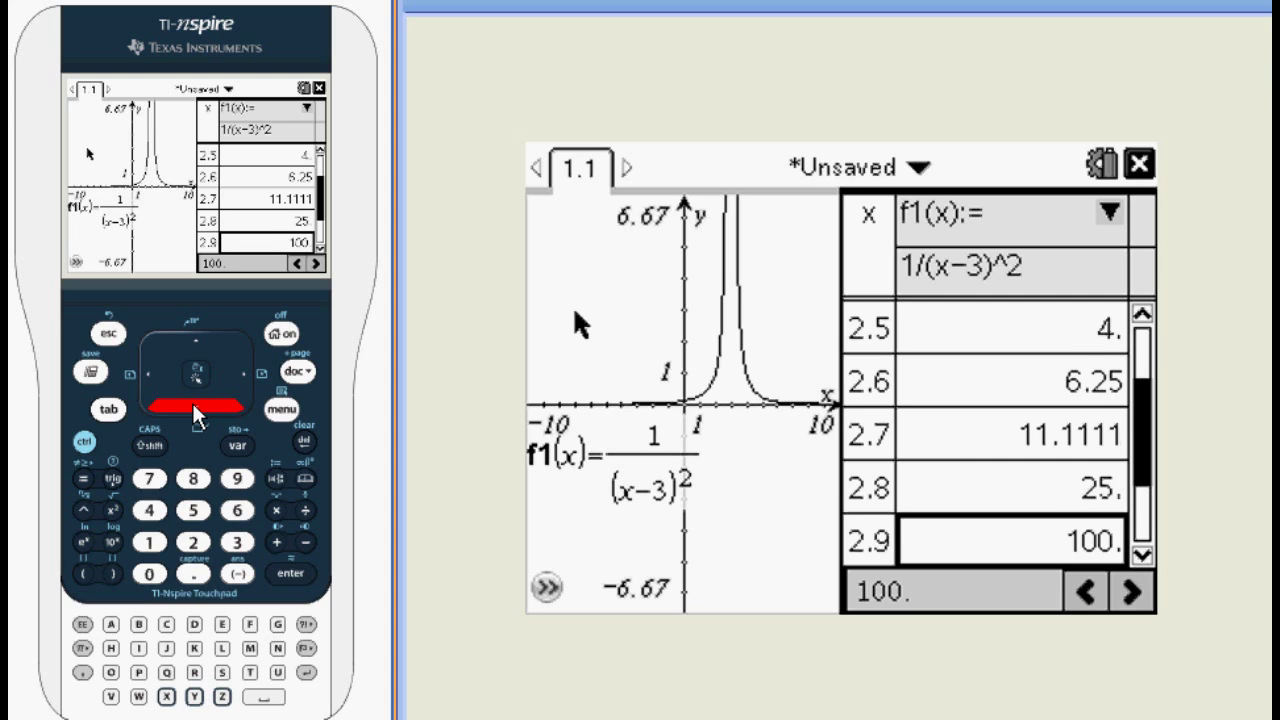
left_click(196, 410)
left_click(197, 410)
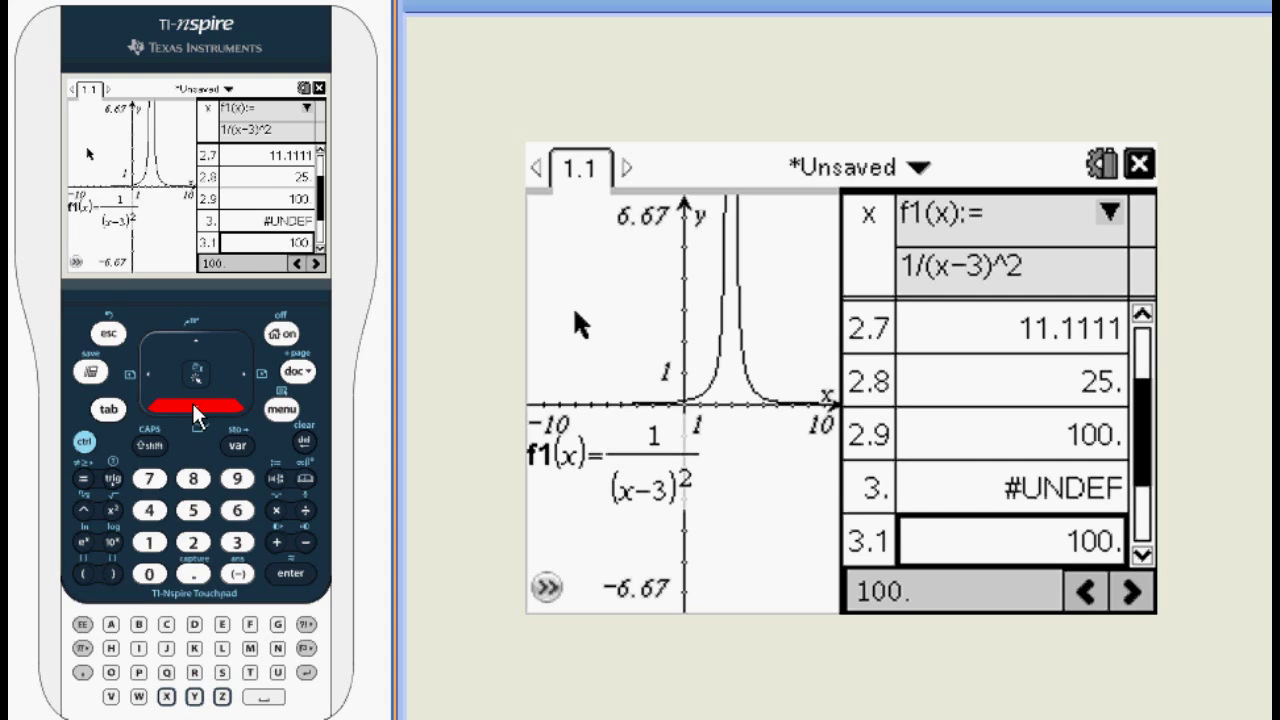
left_click(283, 410)
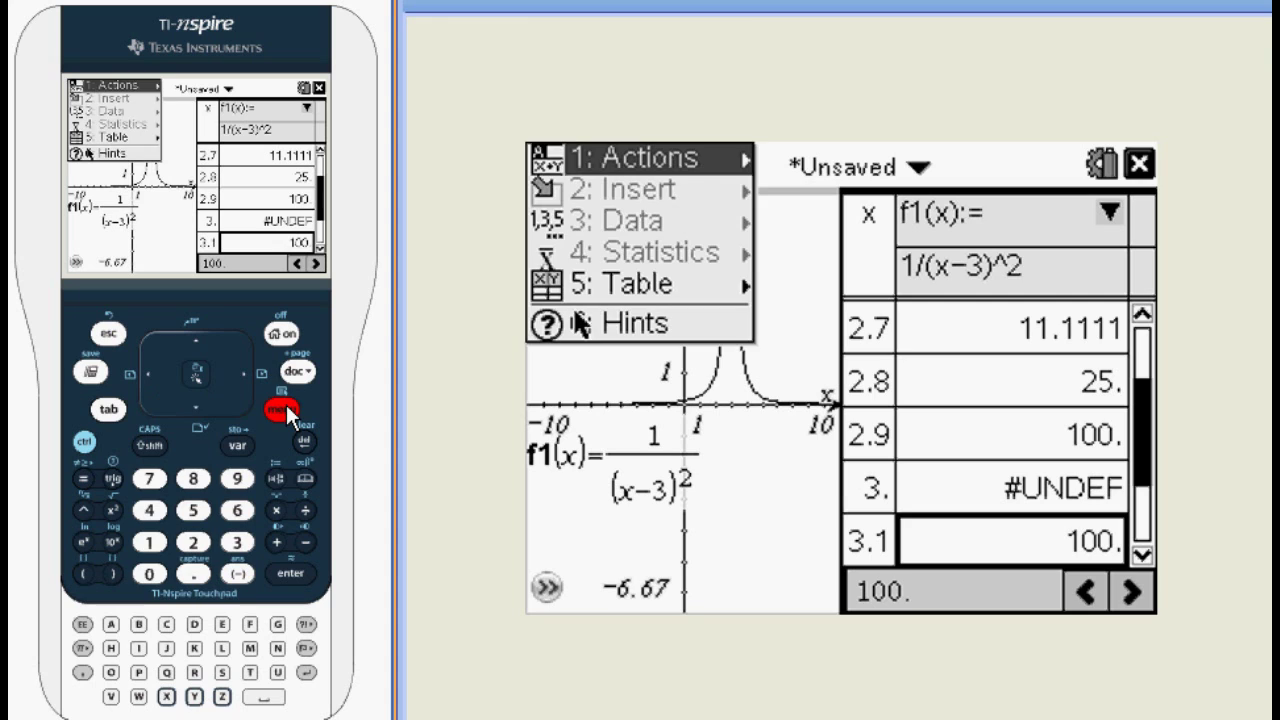
In Edit Table Settings, switch the Independent variable from Auto to Ask, keeping start 2.7, step 0.1.
left_click(196, 377)
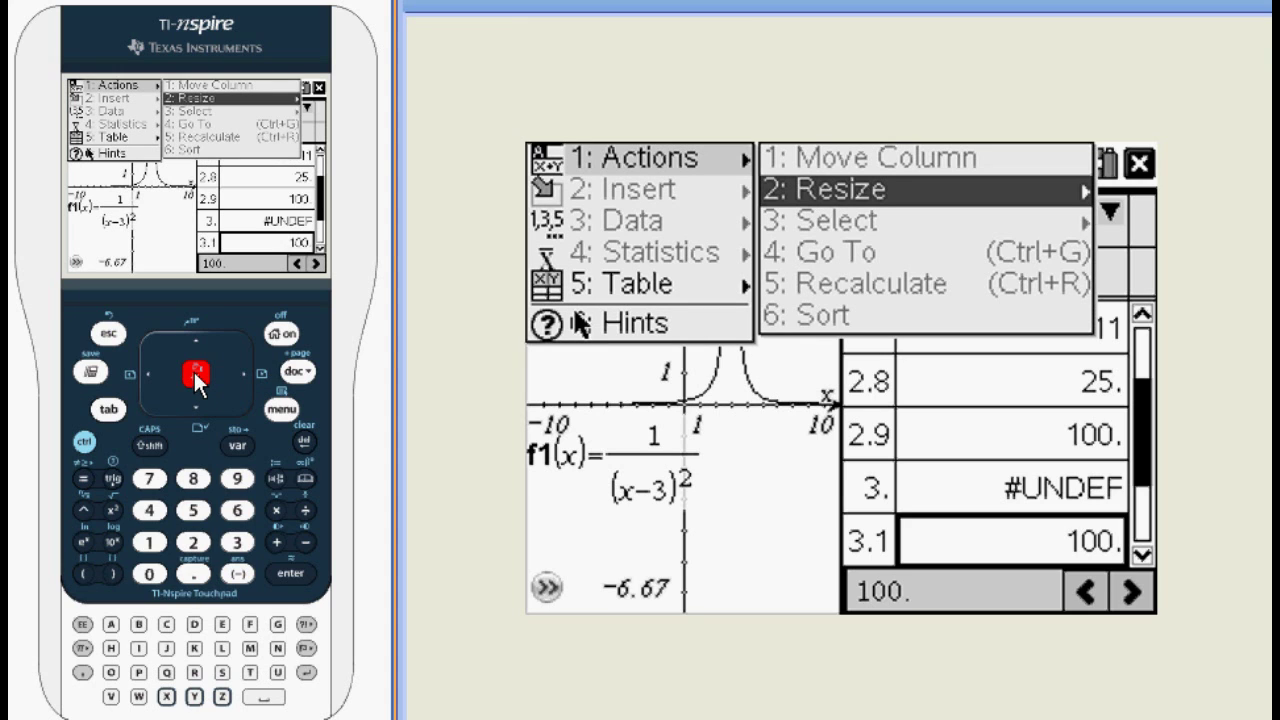
left_click(110, 334)
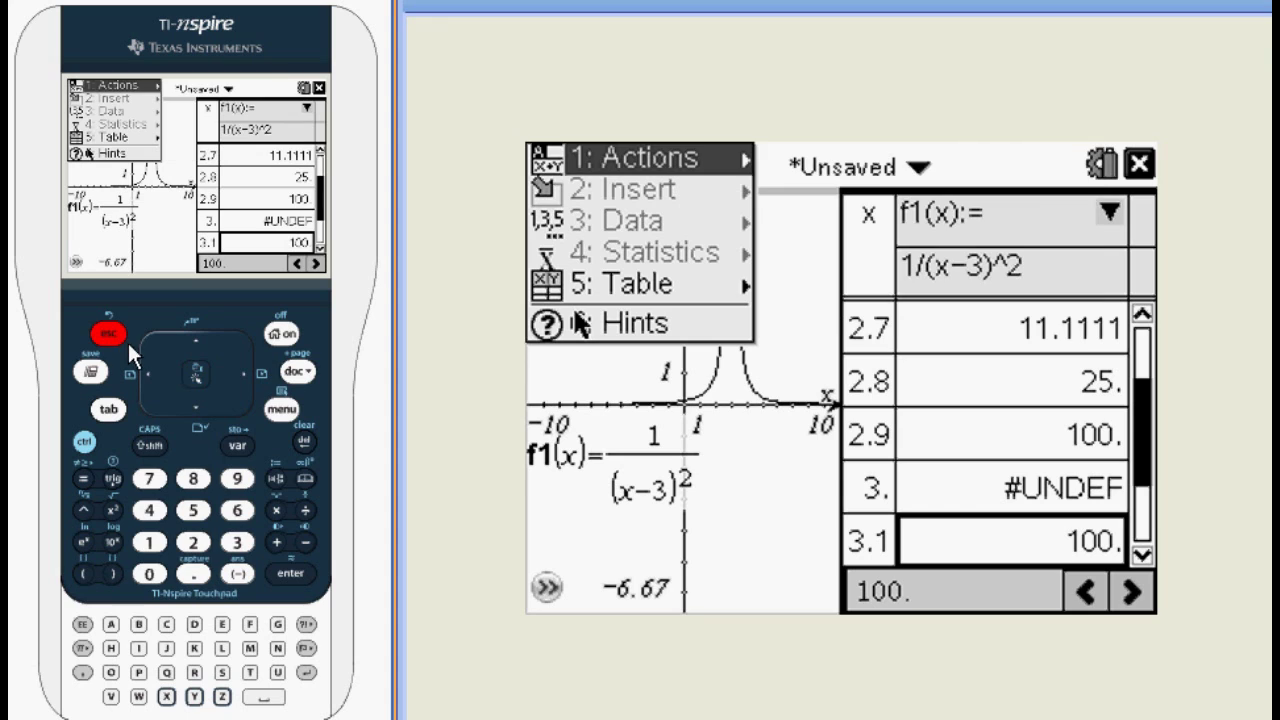
left_click(193, 509)
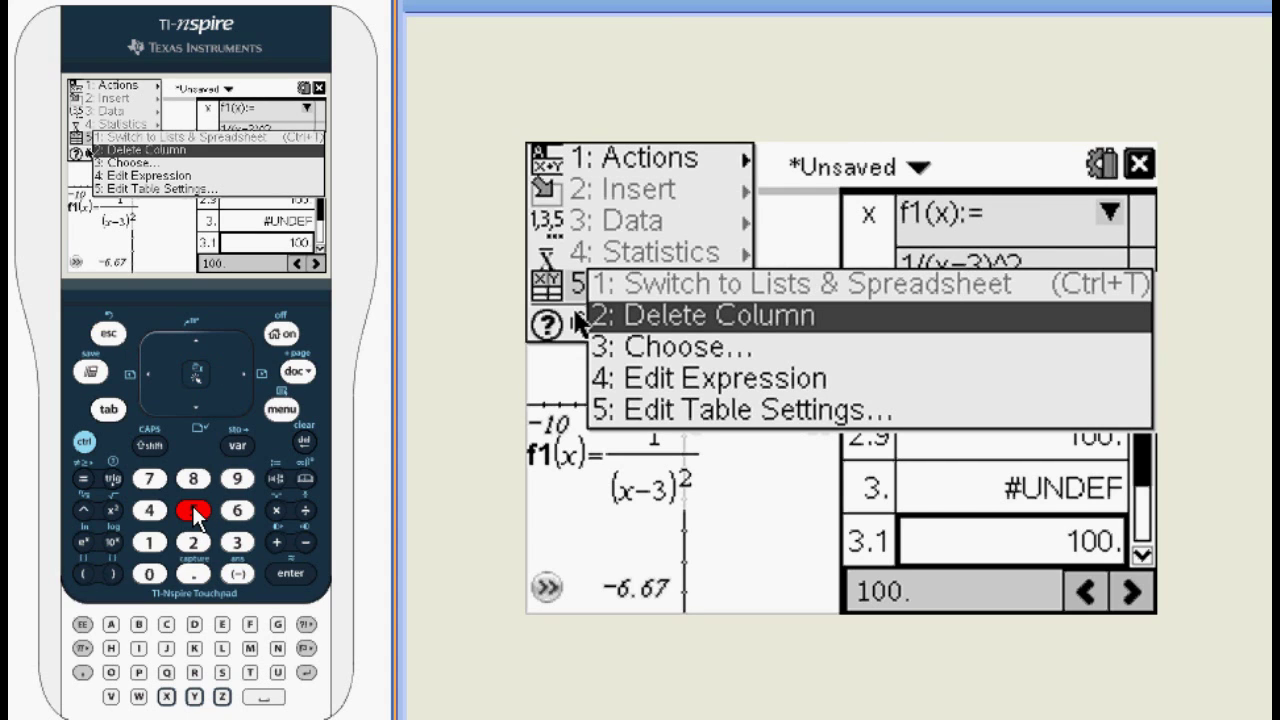
left_click(193, 509)
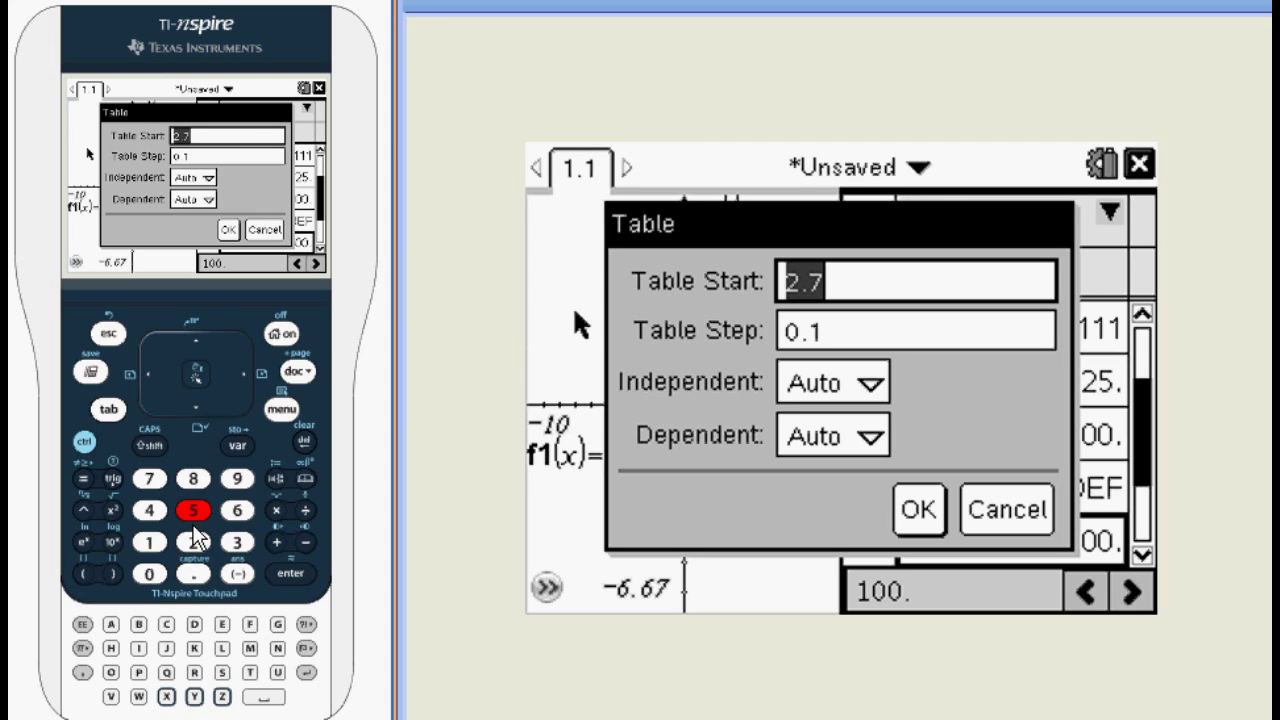
left_click(245, 380)
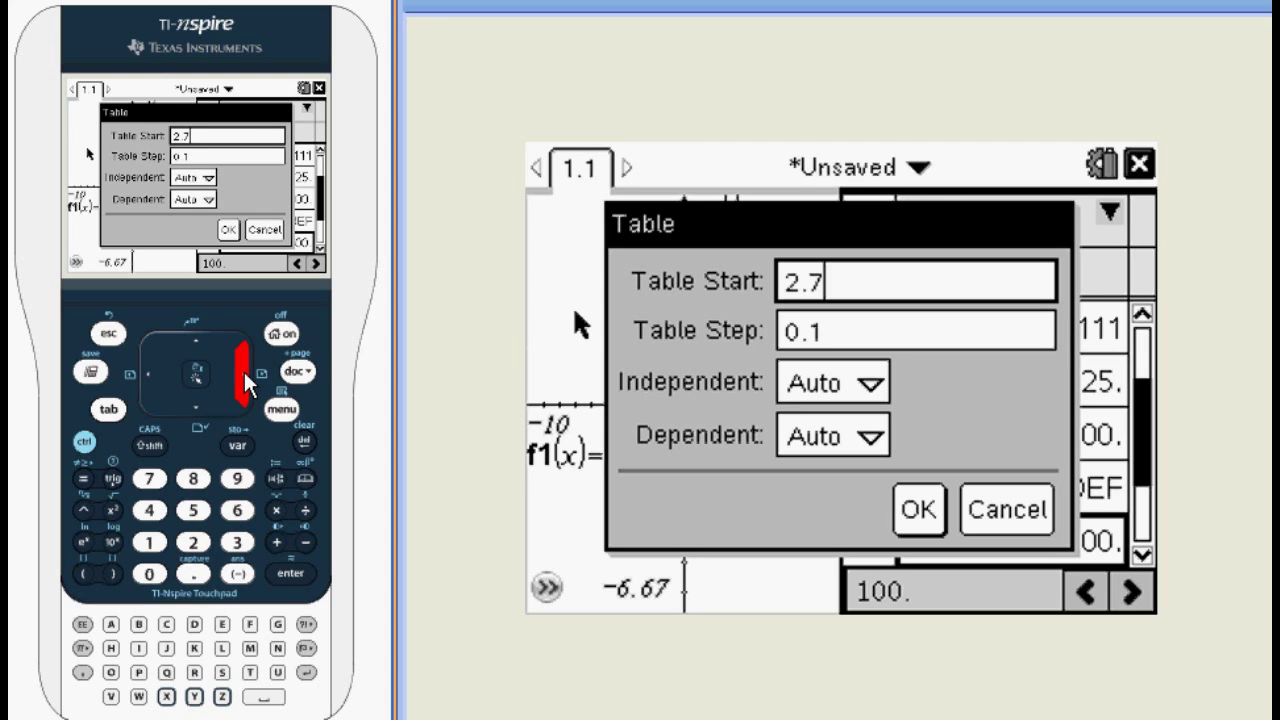
left_click(245, 380)
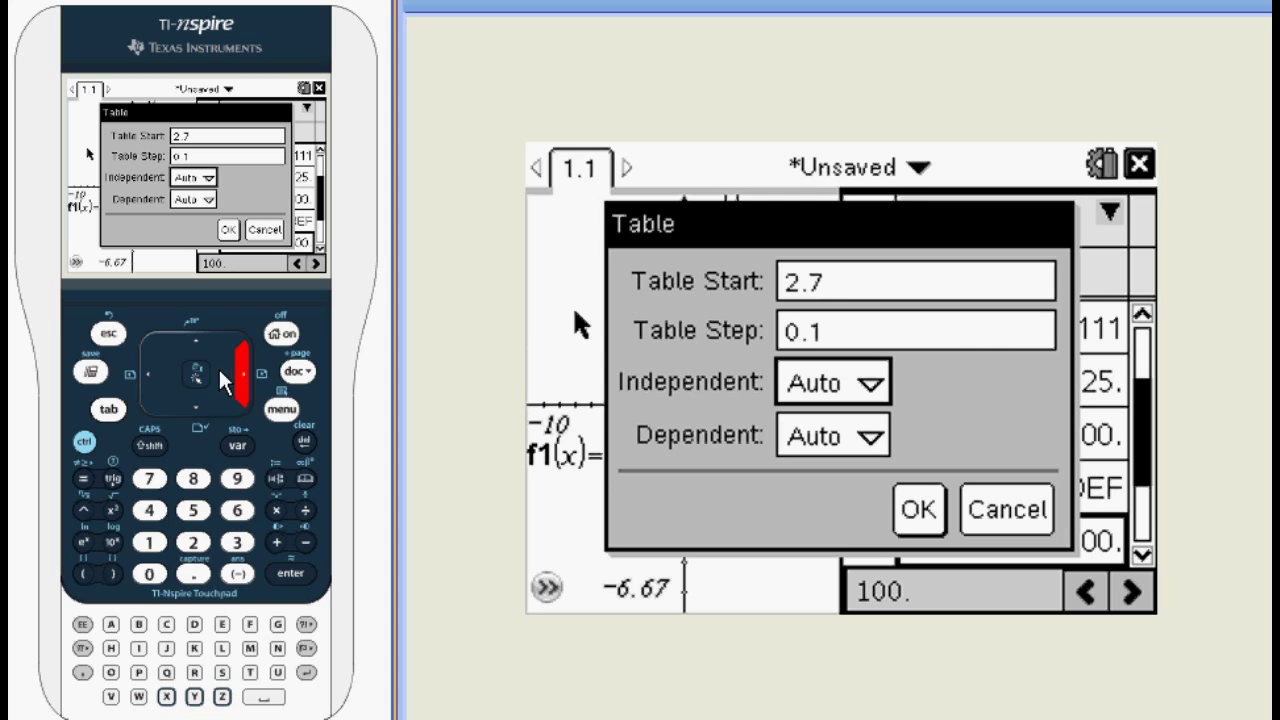
left_click(196, 376)
left_click(200, 410)
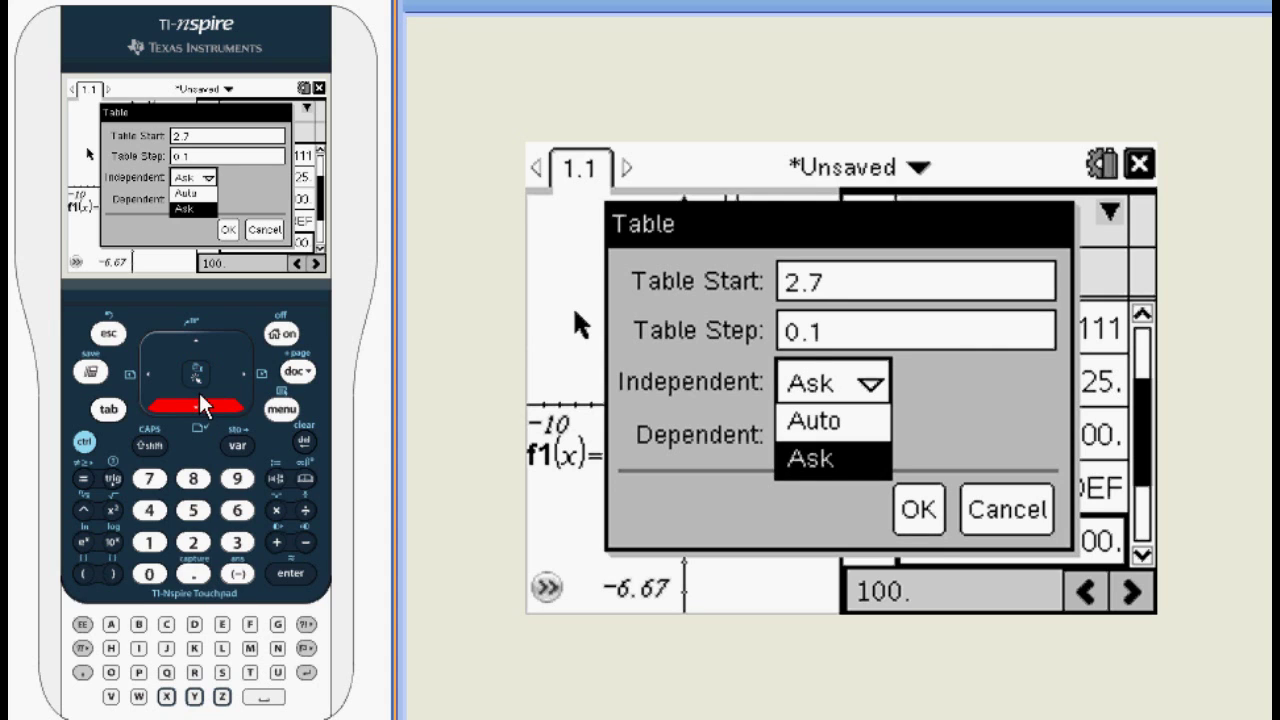
left_click(198, 380)
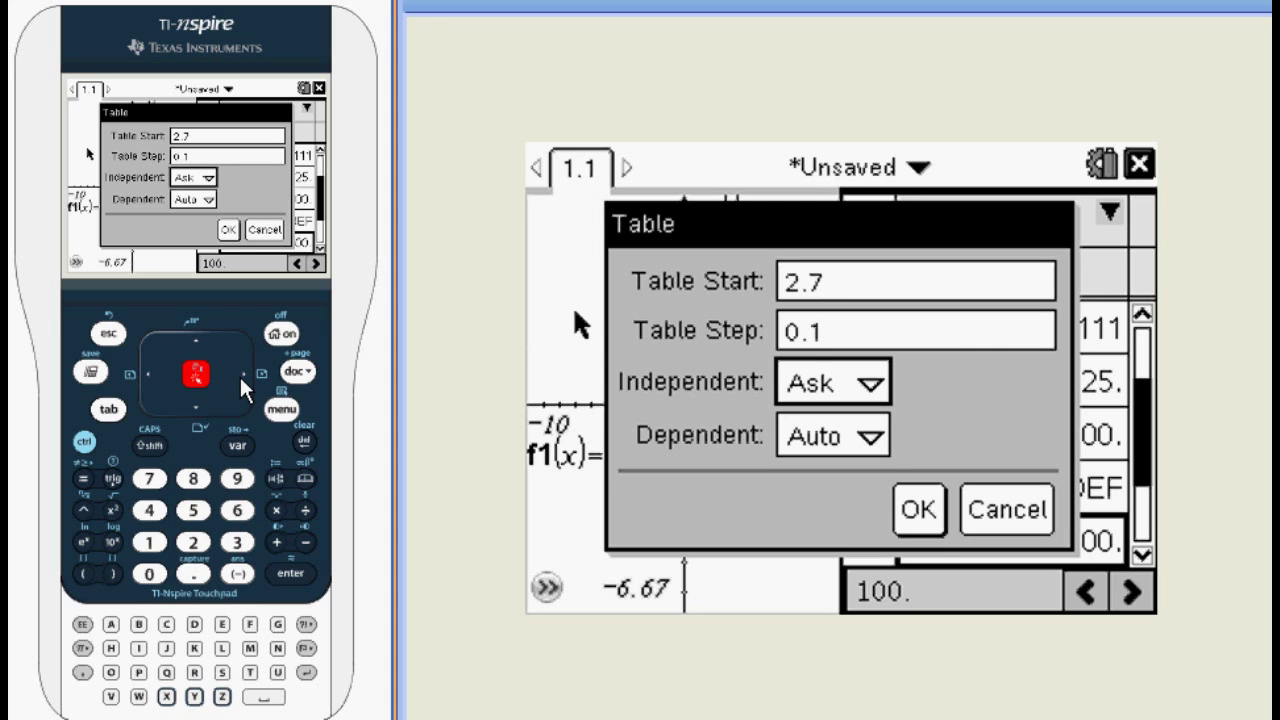
left_click(245, 385)
left_click(245, 385)
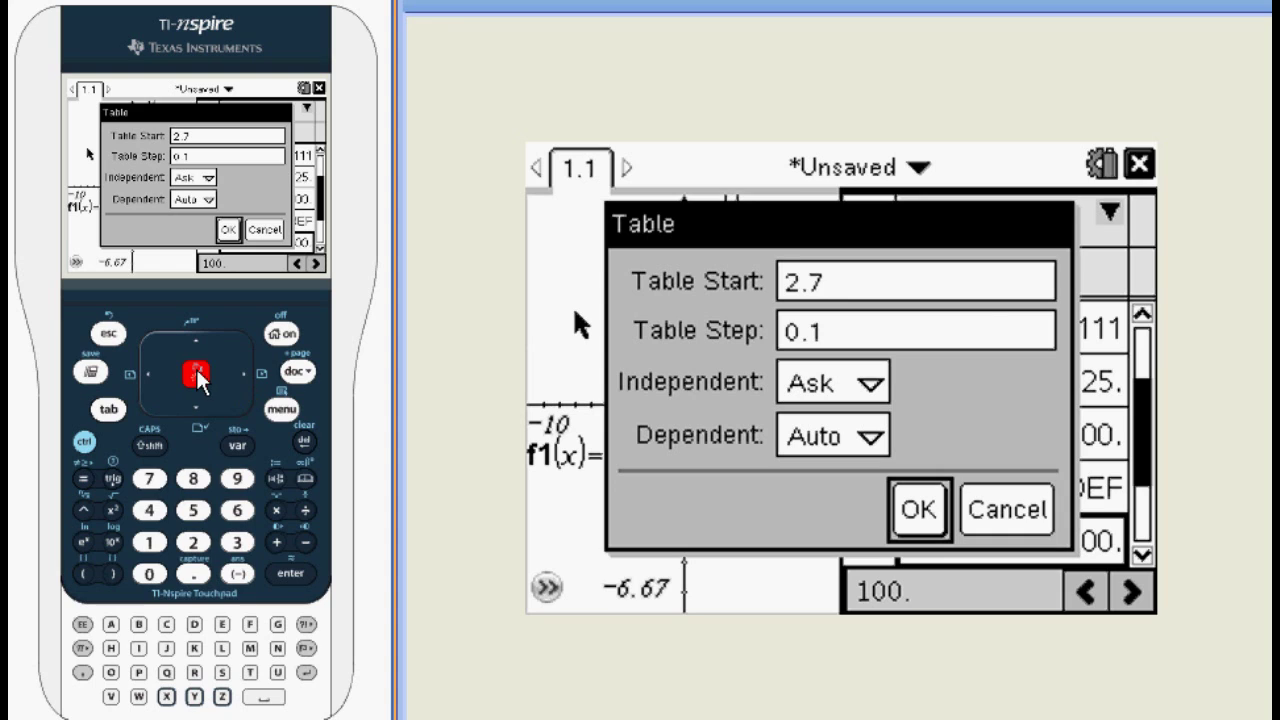
Apply the settings and enter x=2.9 in the table, giving f1 = 100.
left_click(198, 376)
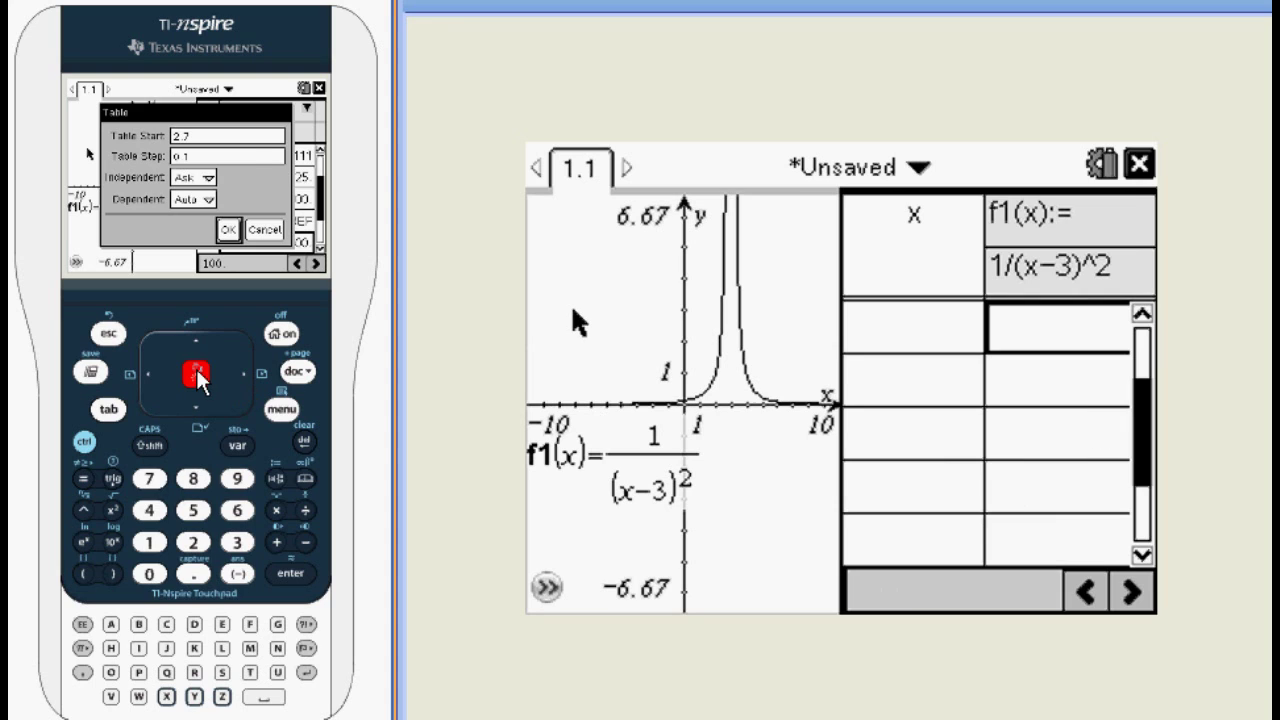
left_click(148, 376)
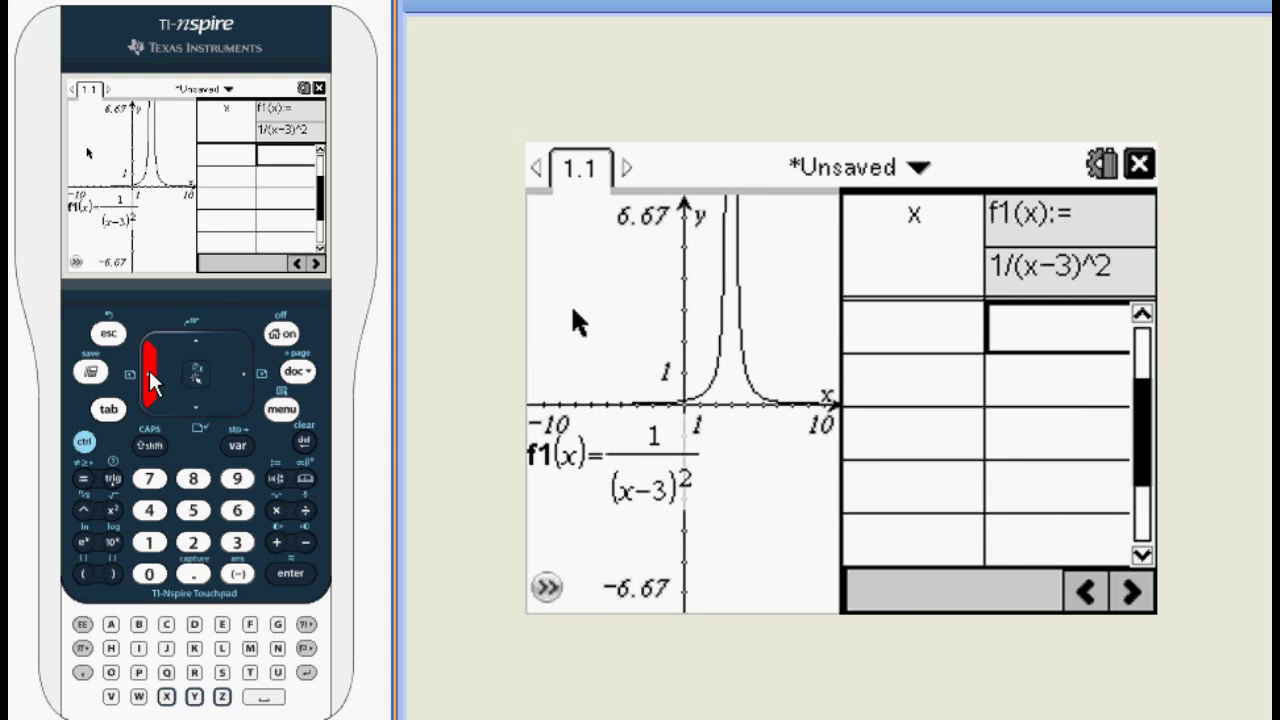
left_click(195, 543)
left_click(193, 574)
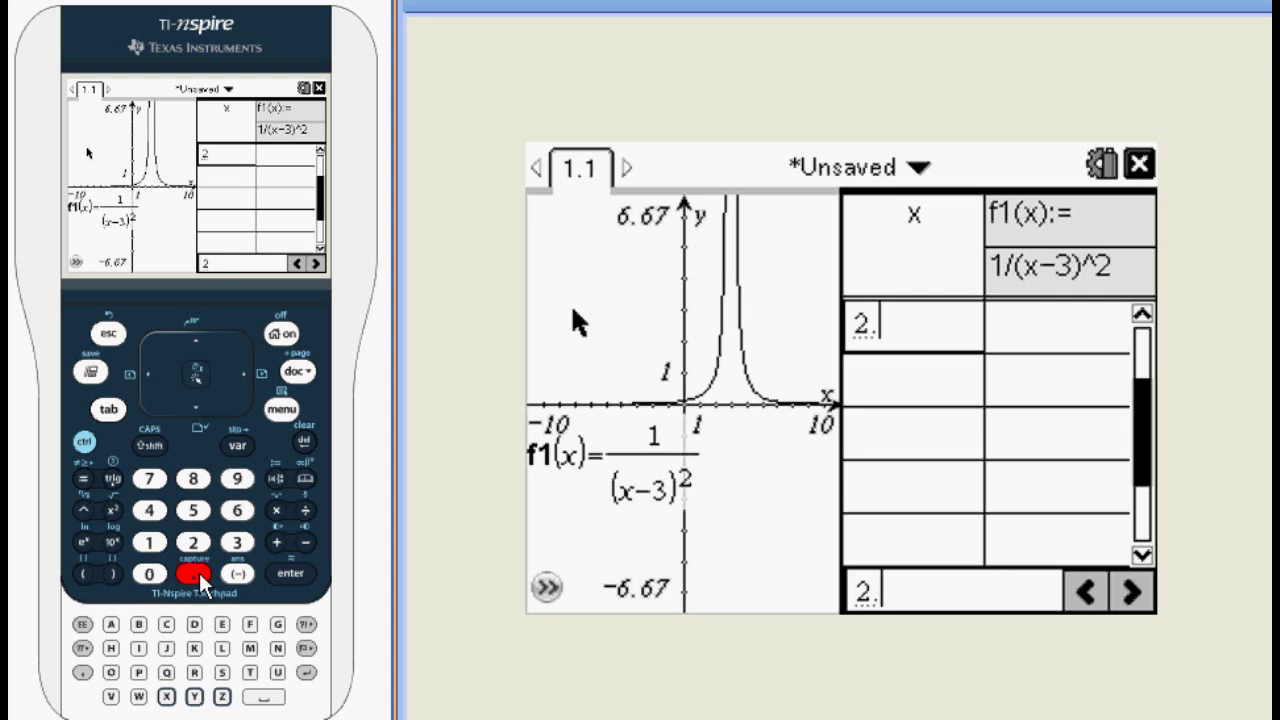
left_click(237, 479)
left_click(291, 575)
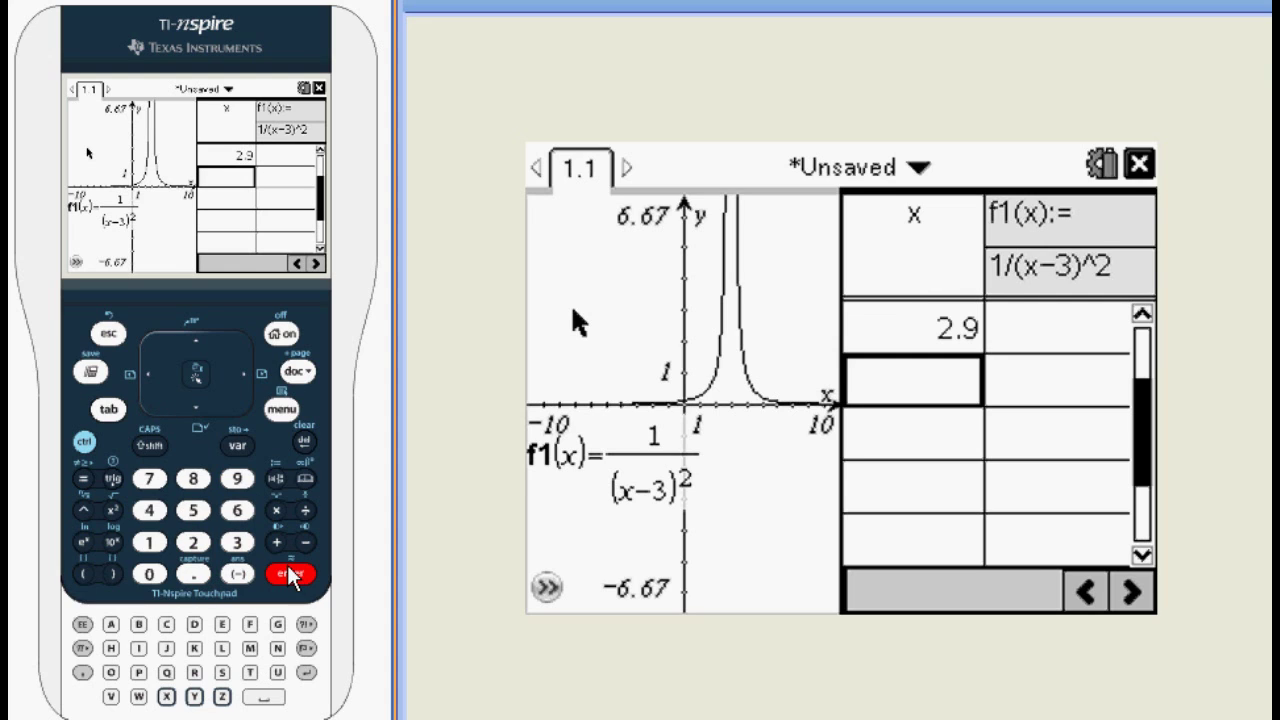
left_click(246, 385)
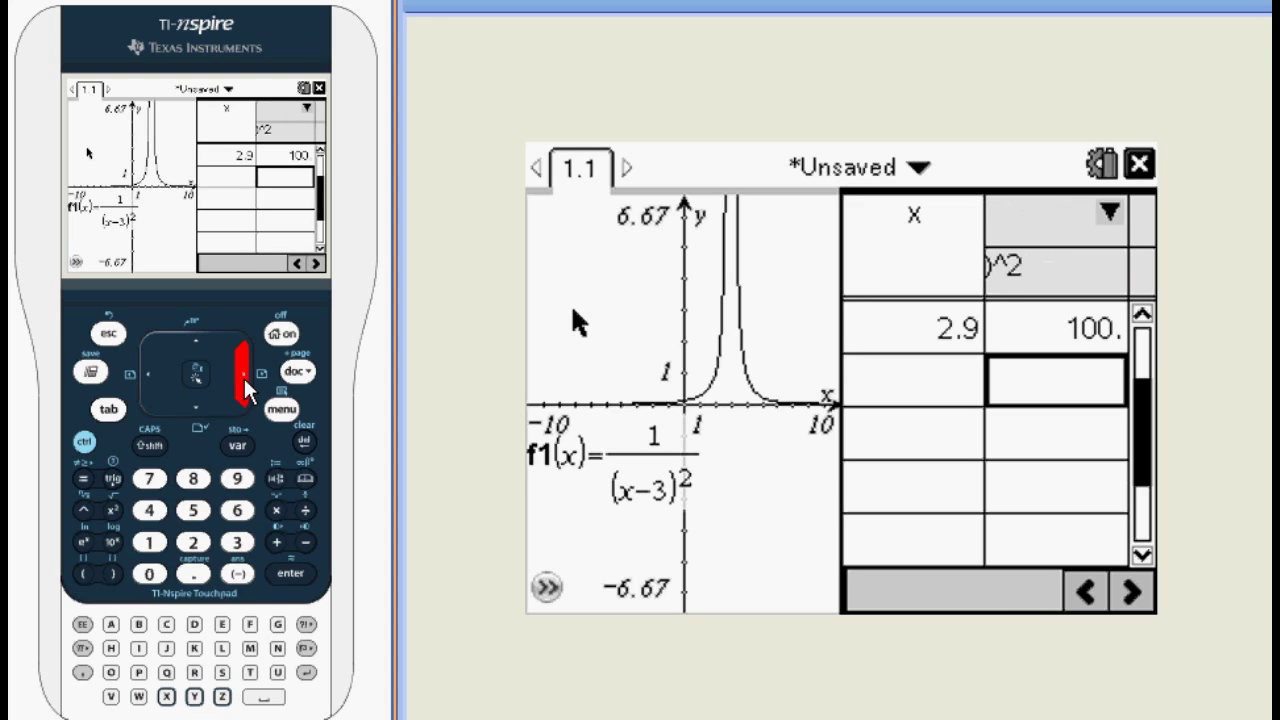
Enter x=2.99, read f1 values 10000 and 1.E6, then switch focus to the graph.
left_click(150, 373)
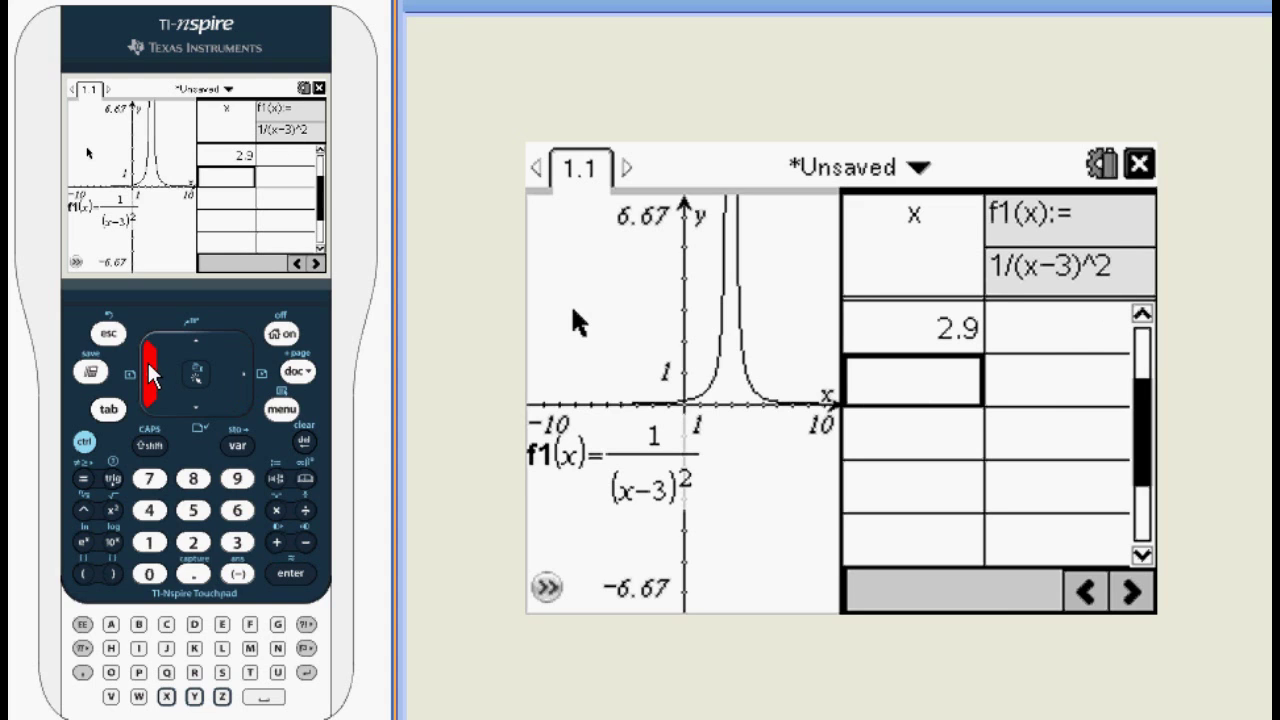
left_click(193, 543)
left_click(194, 575)
left_click(237, 478)
left_click(237, 478)
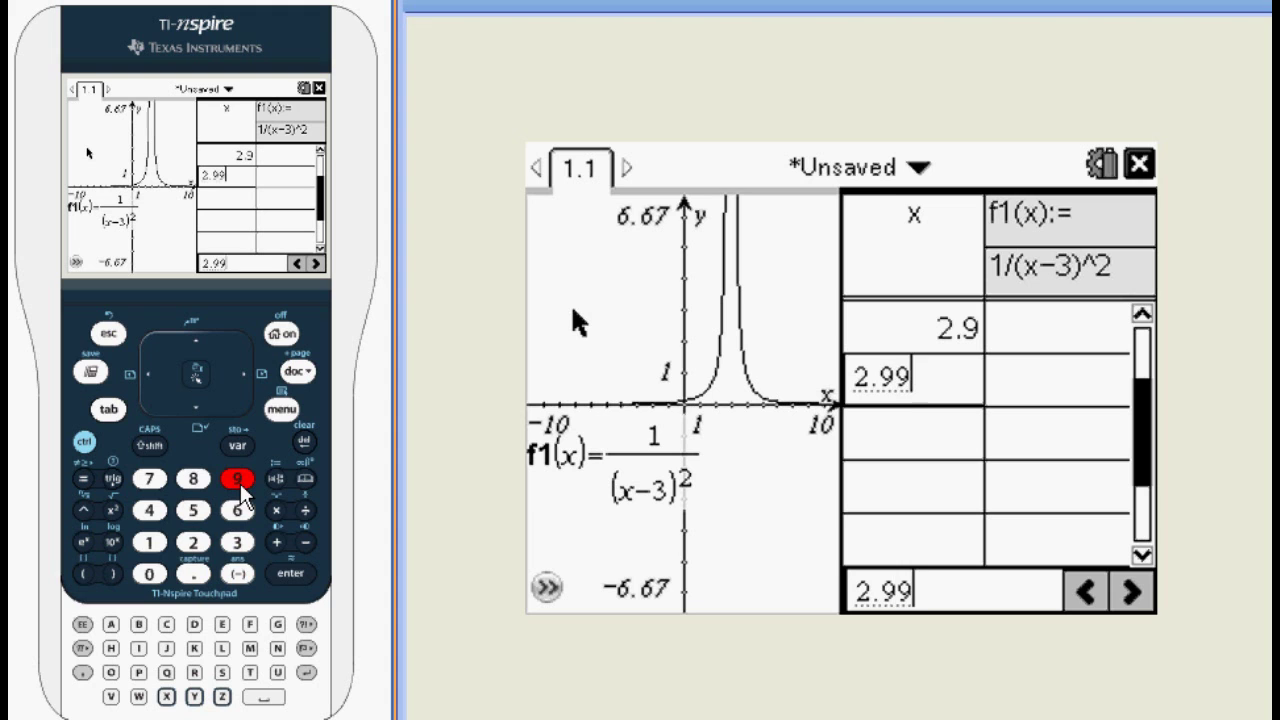
left_click(288, 574)
left_click(241, 372)
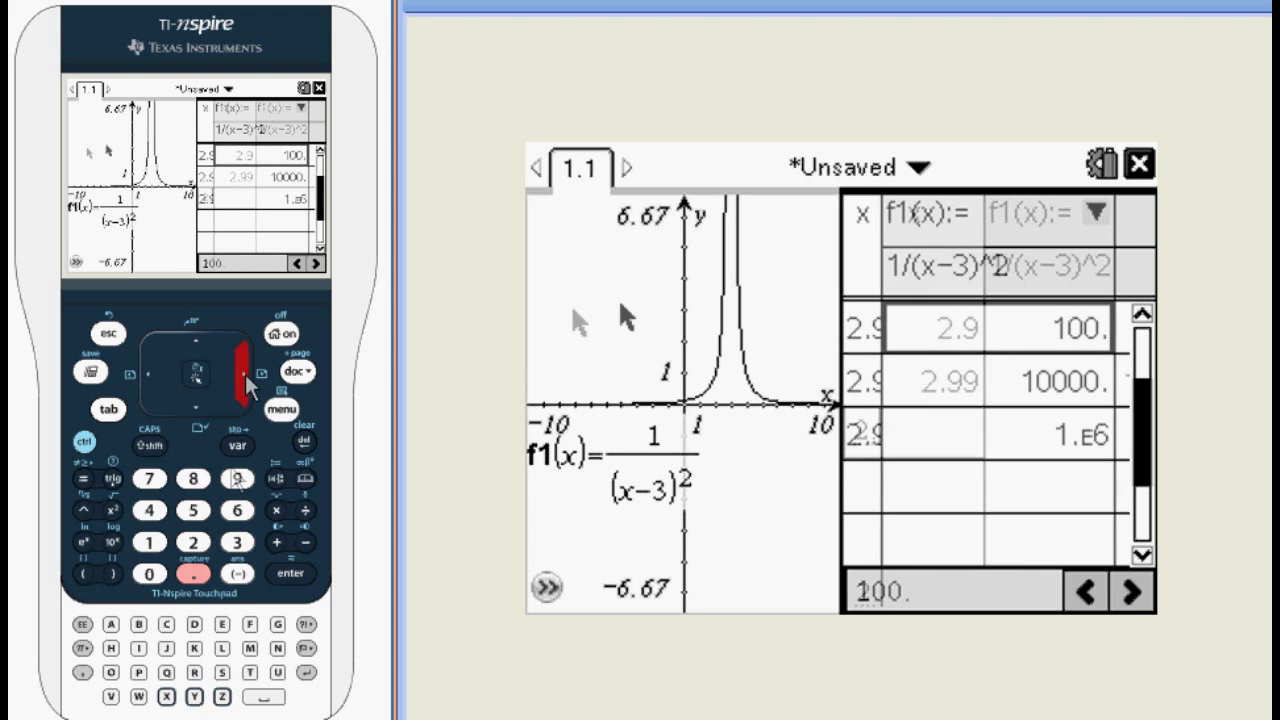
left_click(196, 408)
left_click(196, 408)
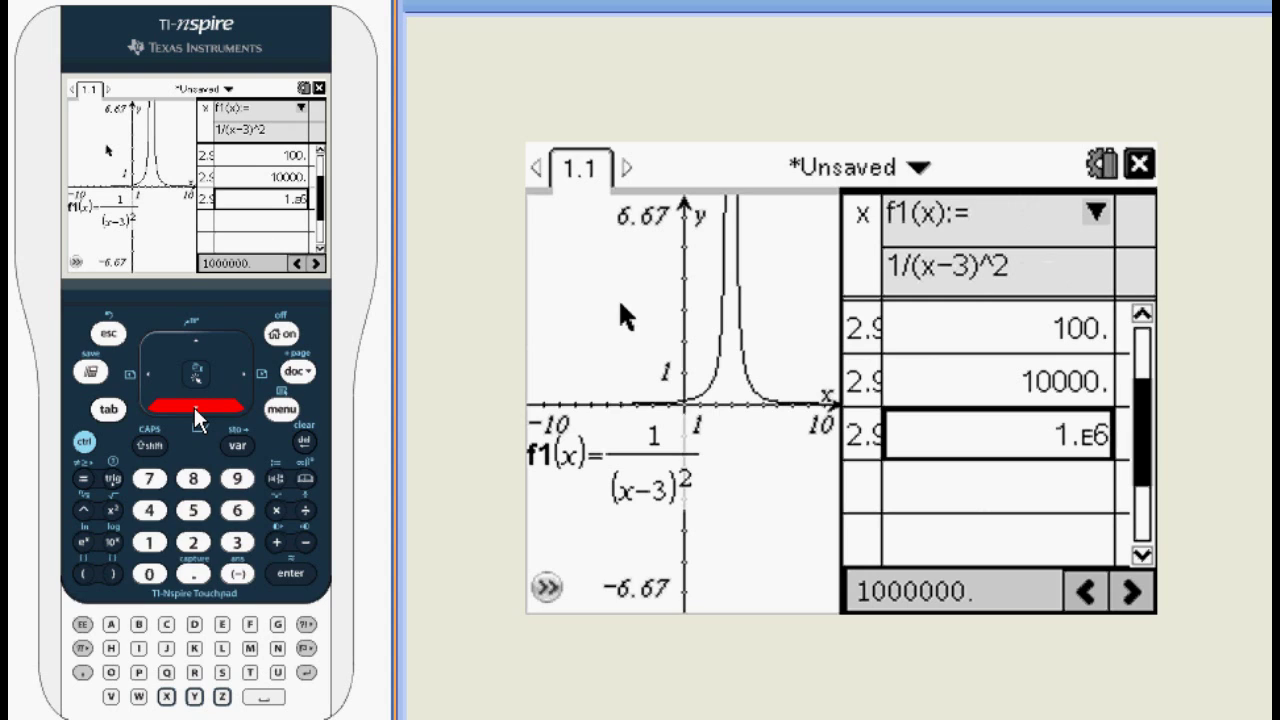
left_click(86, 443)
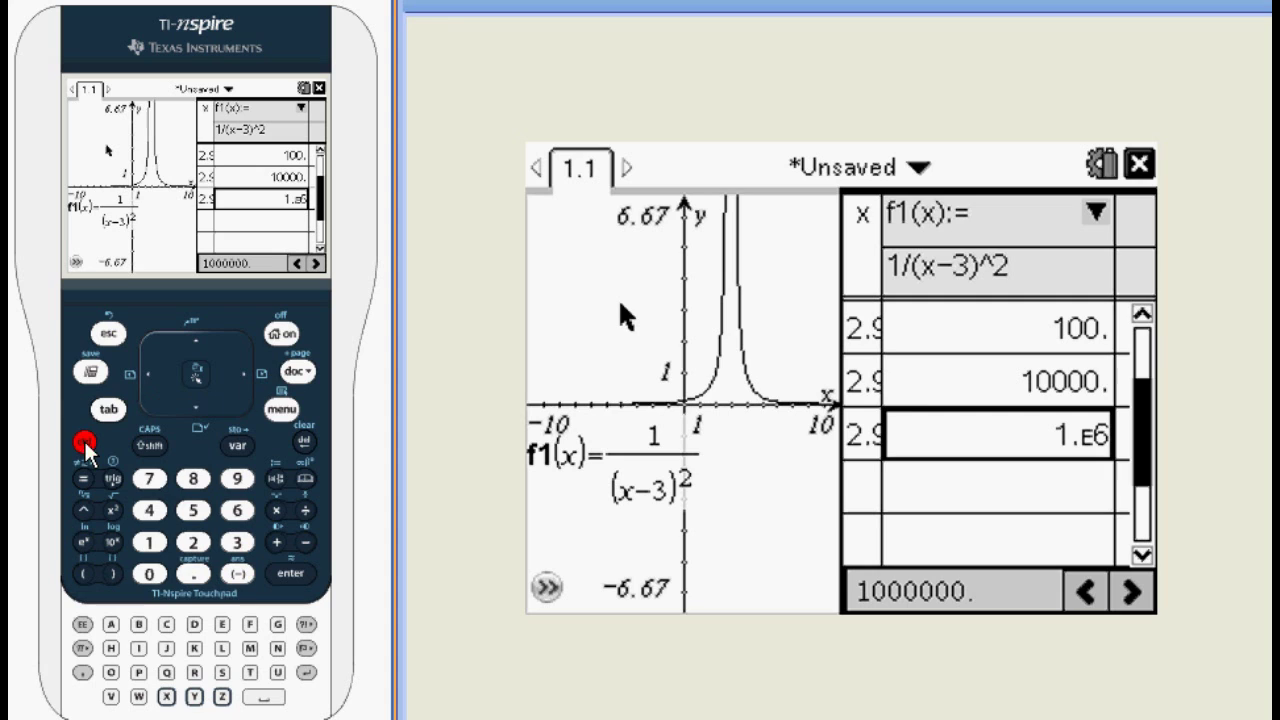
left_click(114, 412)
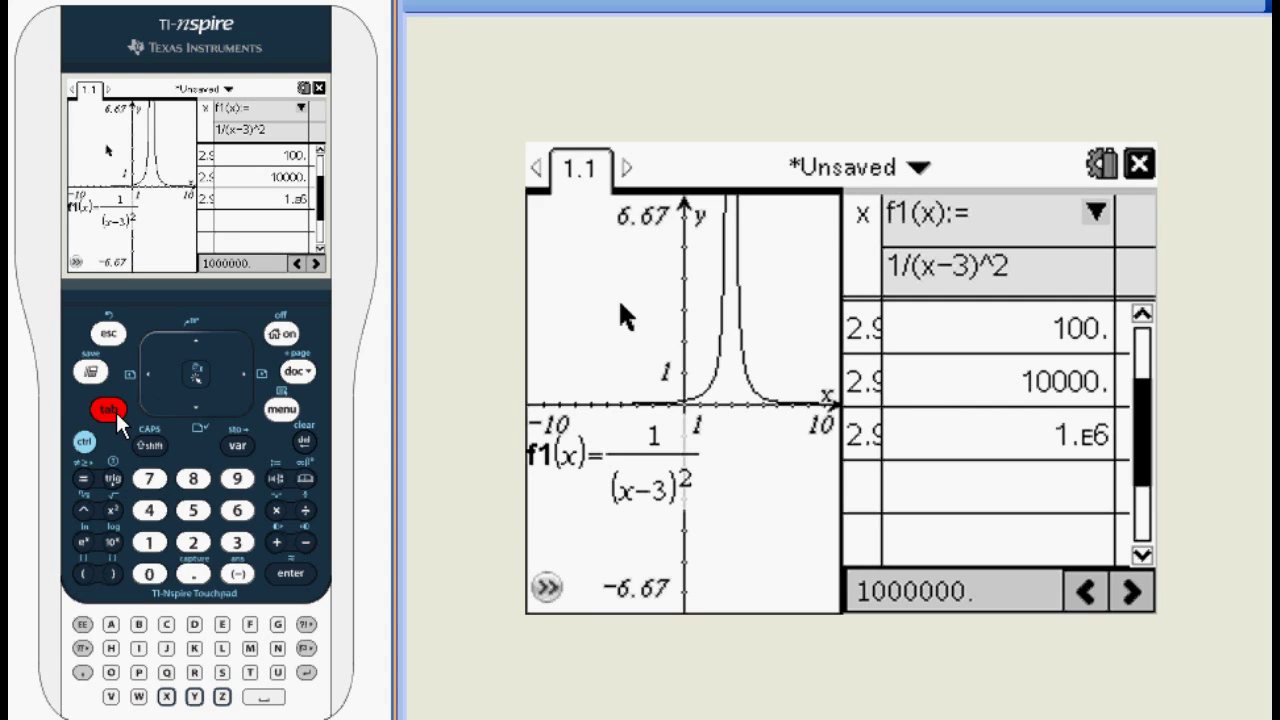
Open the graph pane's menu and move down to 2: View.
left_click(280, 412)
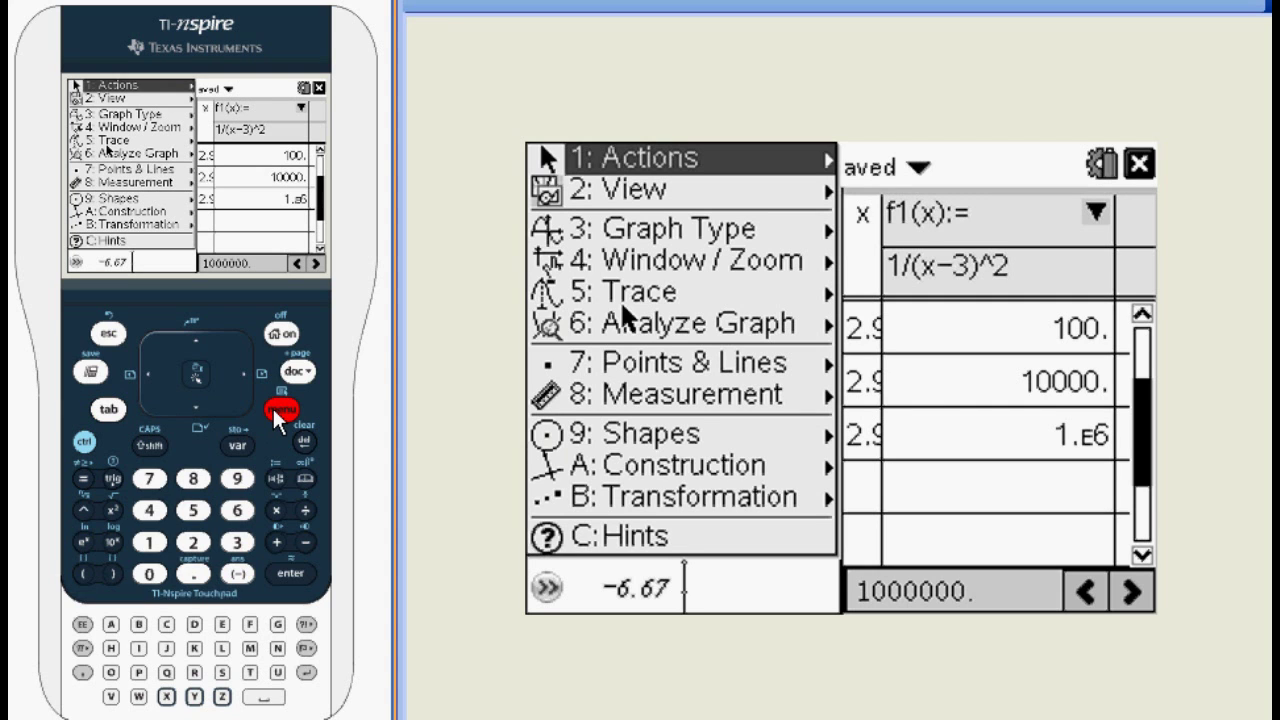
left_click(199, 412)
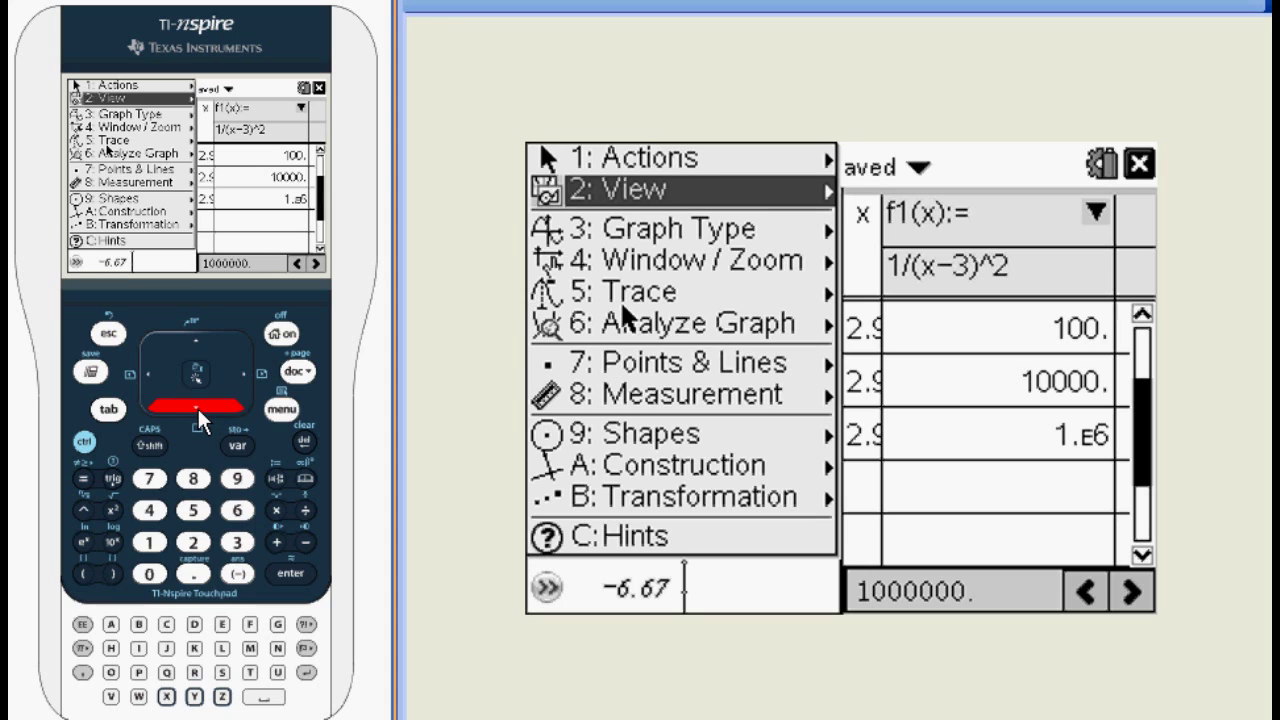